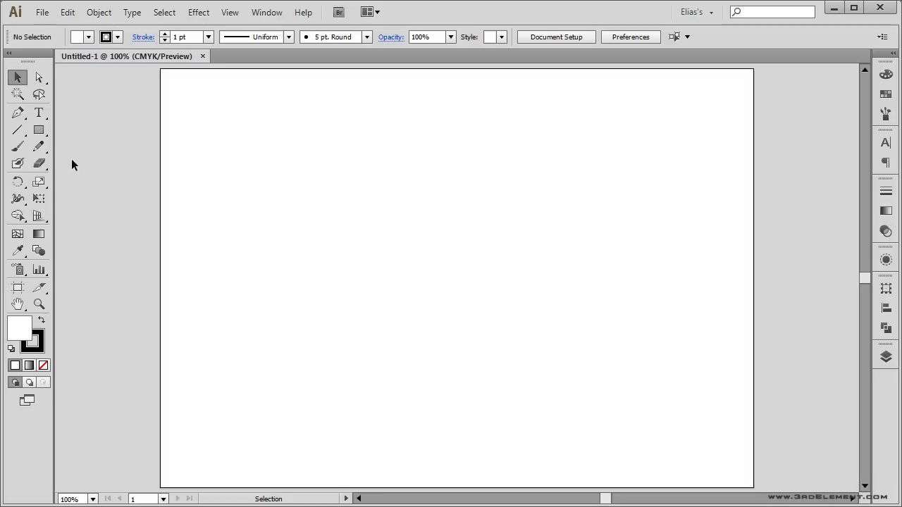
Step: Select the Polar Grid Tool and accept its default options
left_click(18, 130)
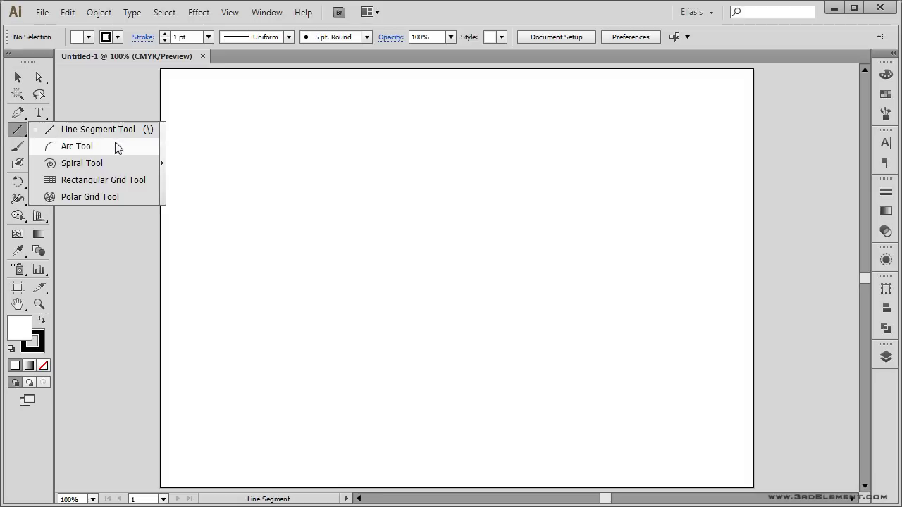
left_click(124, 197)
double_click(19, 131)
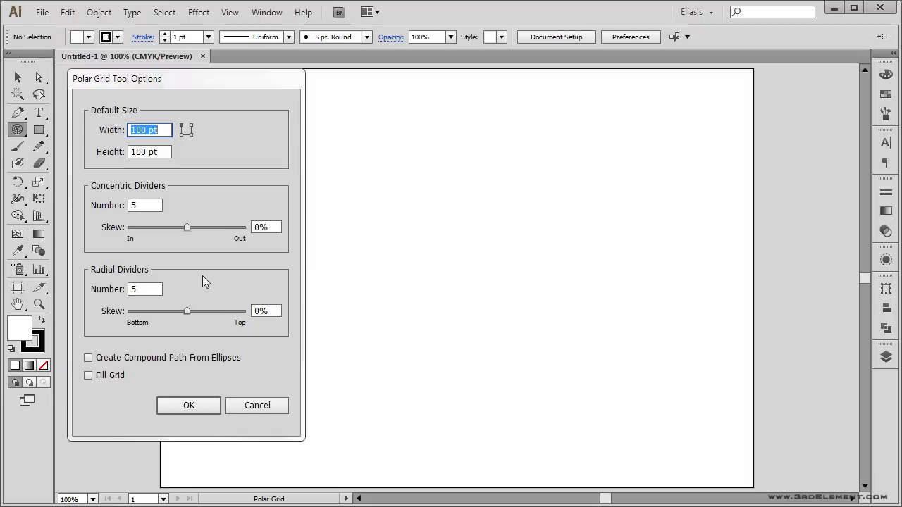
left_click(204, 407)
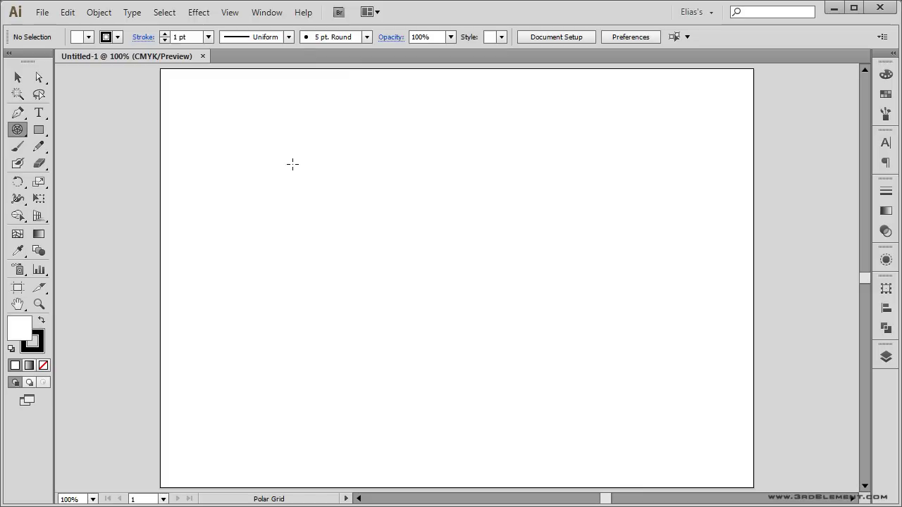
Step: Drag a roughly 319 pt trial polar grid, adjusting its ring and spoke counts with arrow keys
left_click_drag(296, 158, 522, 384)
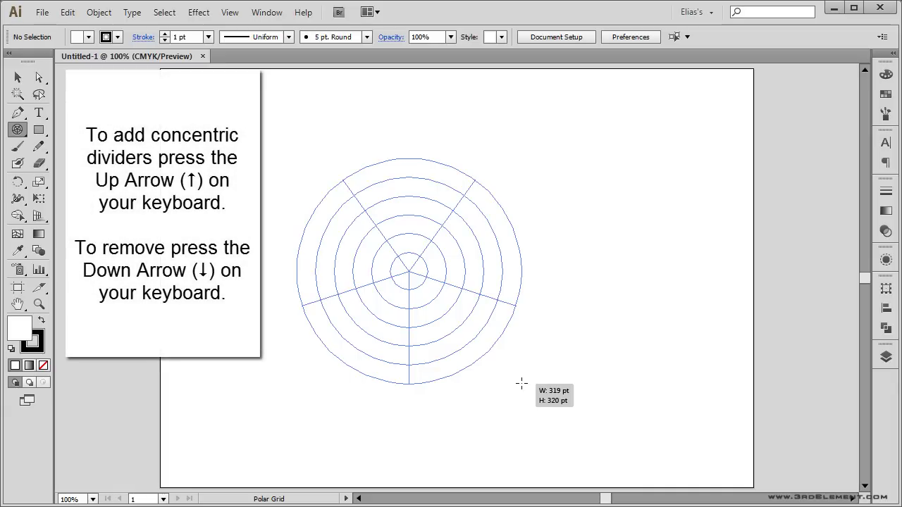
key("Up")
key("Up")
key("Up")
key("Up")
key("Up")
key("Up")
key("Up")
key("Up")
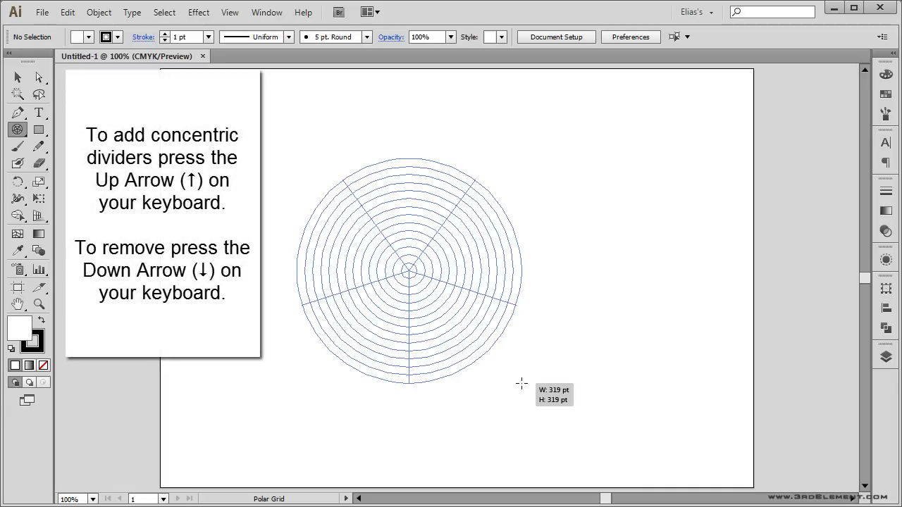
key("Down")
key("Down")
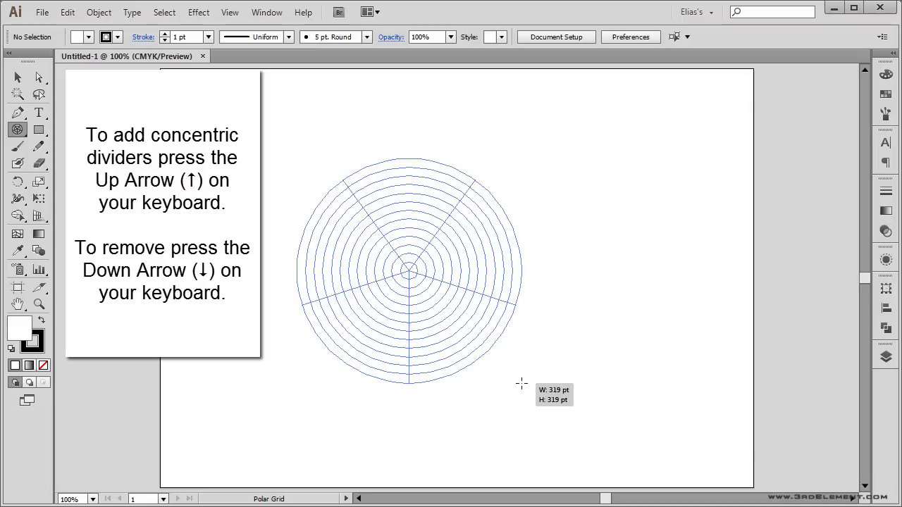
key("Down")
key("Down")
key("Down")
key("Down")
key("Down")
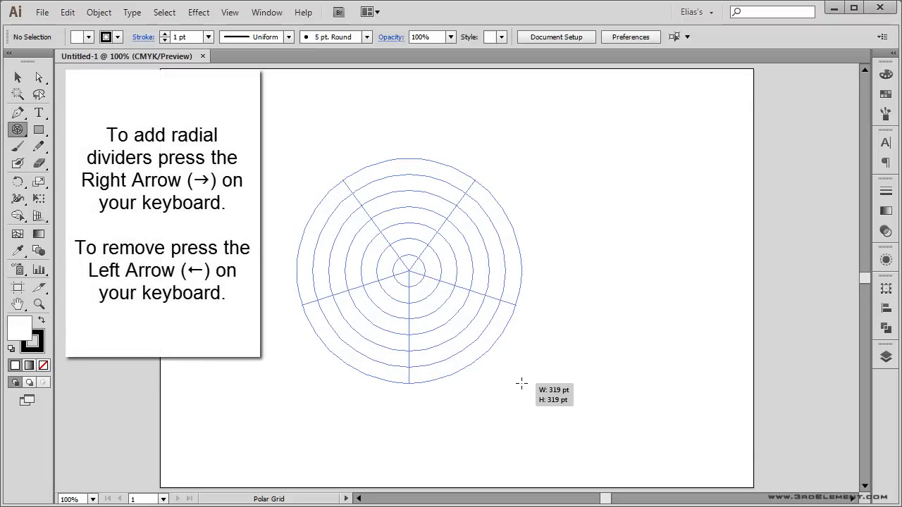
key("Right")
key("Right")
key("Right")
key("Right")
key("Right")
key("Right")
key("Right")
key("Right")
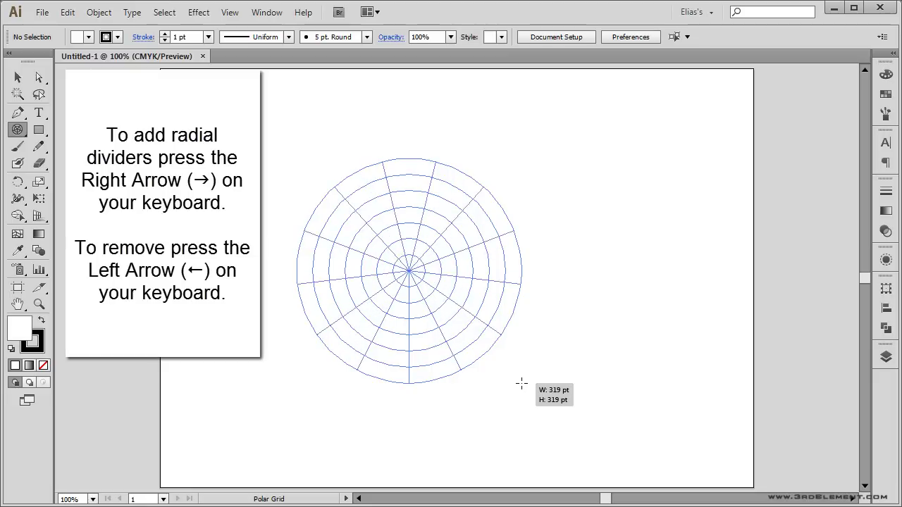
key("Right")
key("Right")
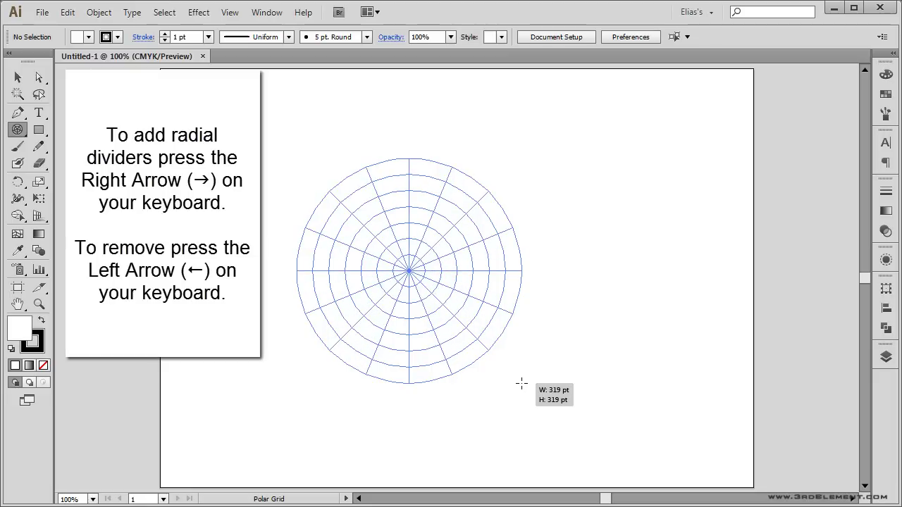
key("Left")
key("Left")
key("Left")
key("Left")
key("Left")
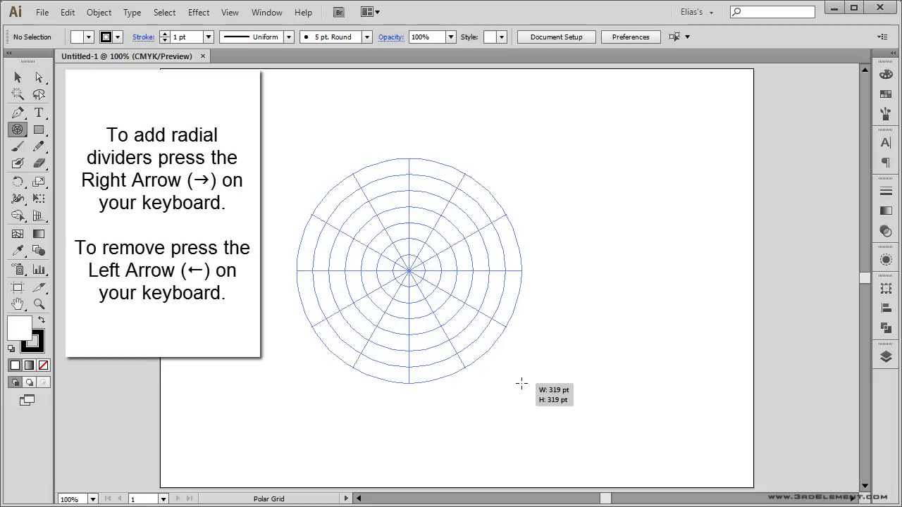
key("Left")
key("Left")
key("Left")
key("Up")
key("Down")
key("Down")
key("Down")
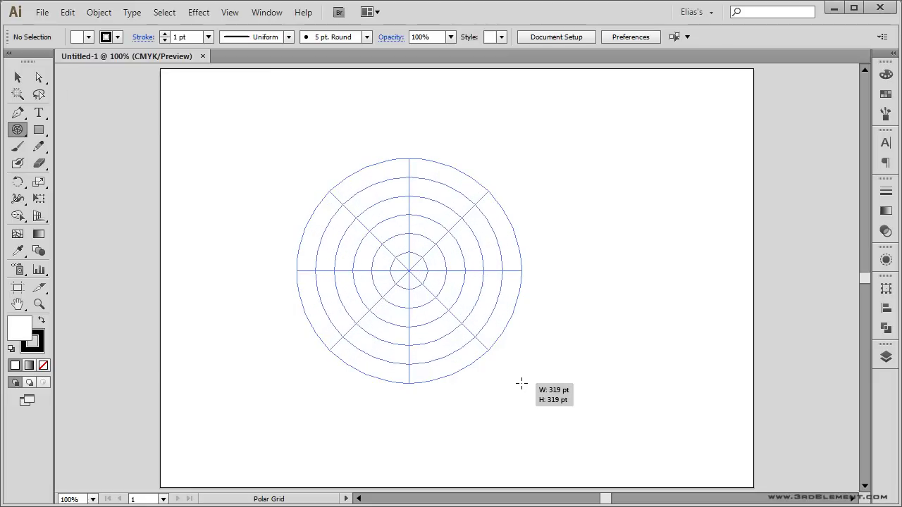
key("Down")
key("Up")
key("Up")
Step: Delete the trial polar grid and confirm Smart Guides are on
left_click_drag(521, 383, 521, 384)
key("Delete")
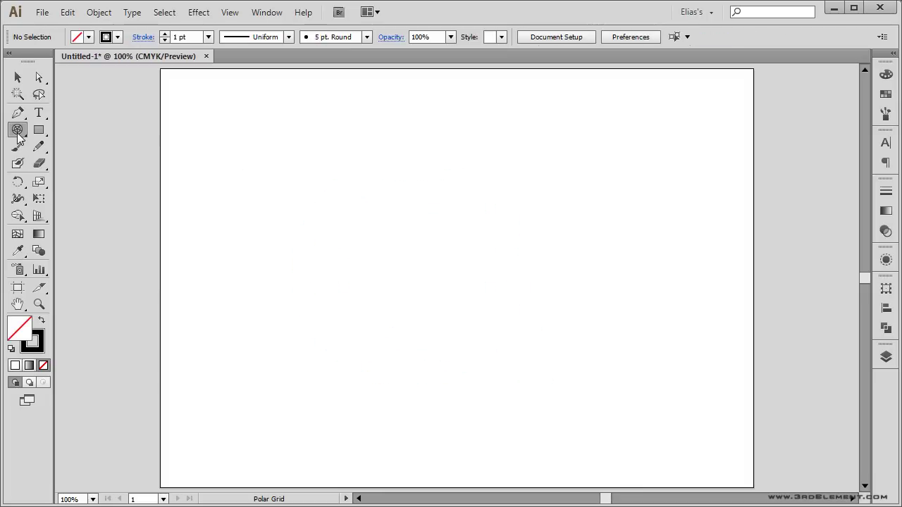
left_click(230, 12)
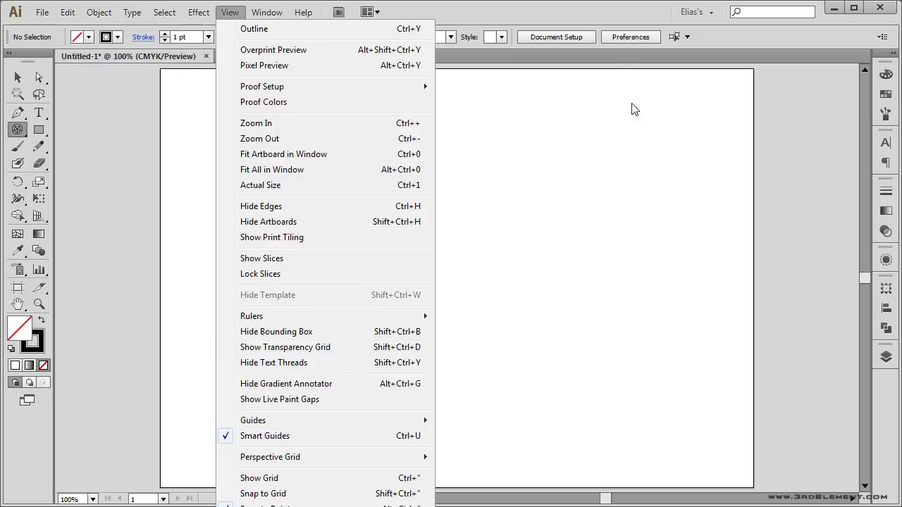
left_click(601, 12)
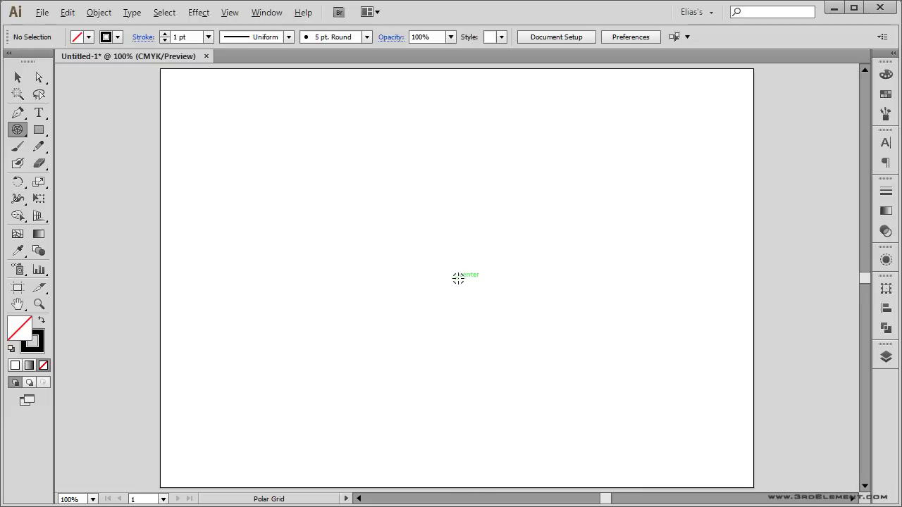
Step: Set up a 400×400 pt polar grid at the artboard centre with 0 concentric and 12 radial dividers
left_click(458, 278)
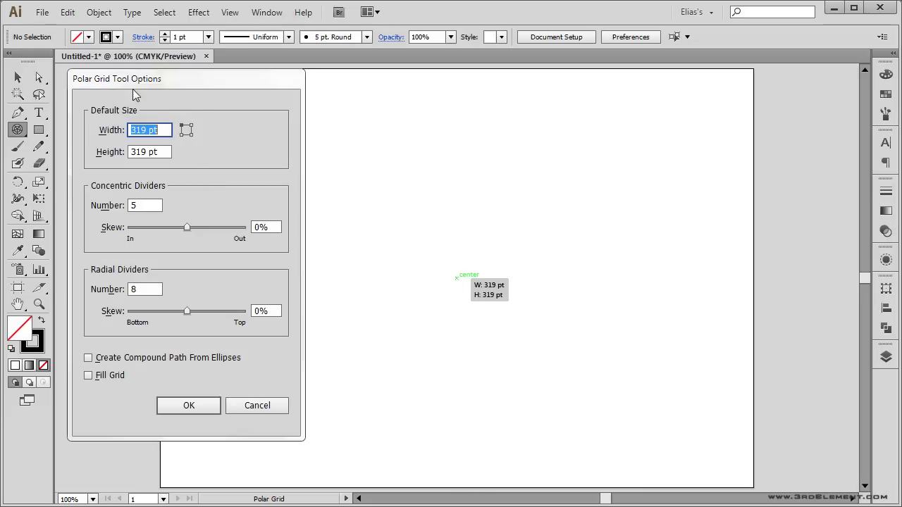
type("400")
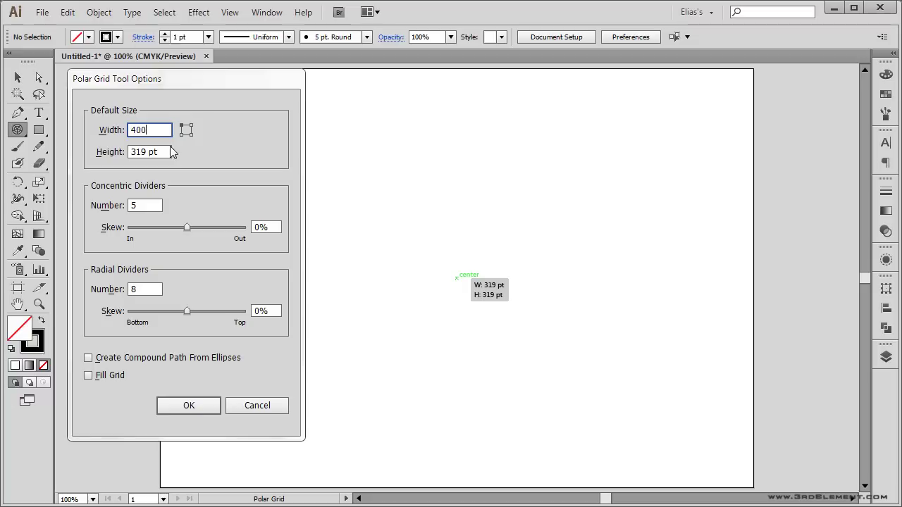
left_click_drag(169, 151, 121, 152)
type("400")
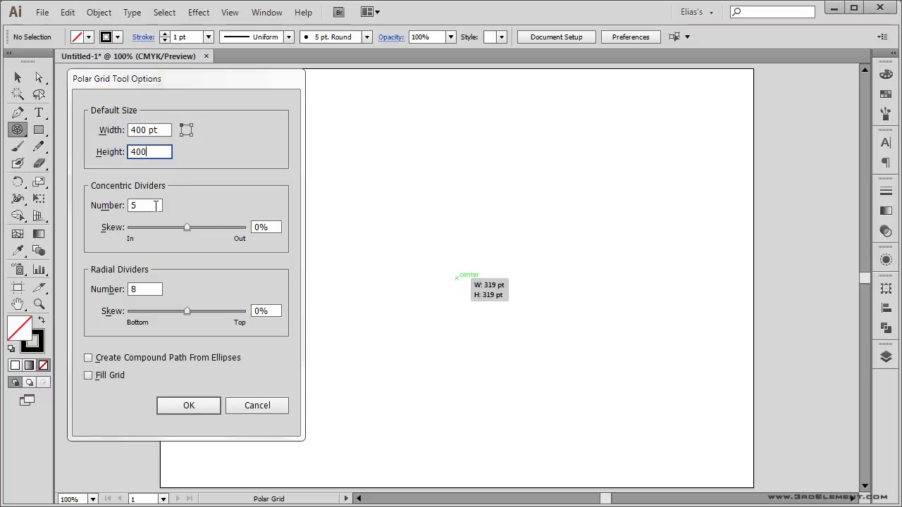
left_click_drag(155, 208, 129, 206)
type("0")
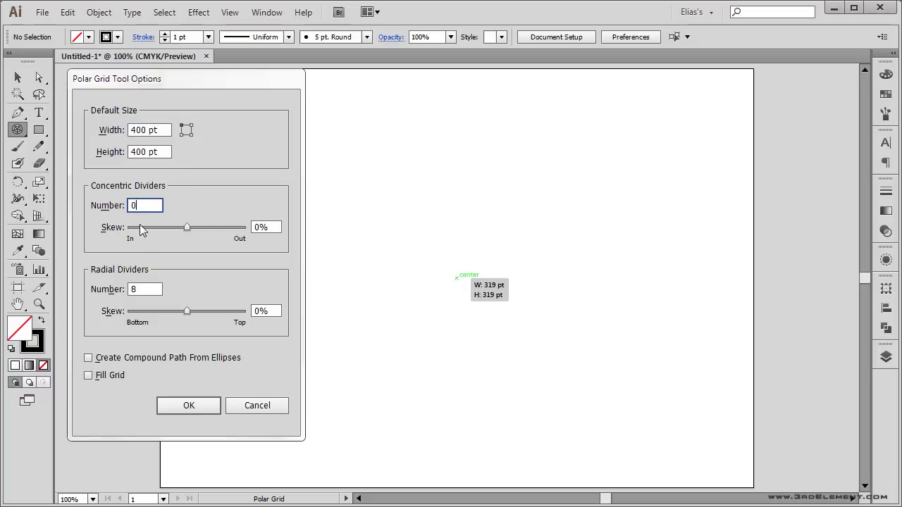
left_click_drag(144, 294, 127, 293)
type("12")
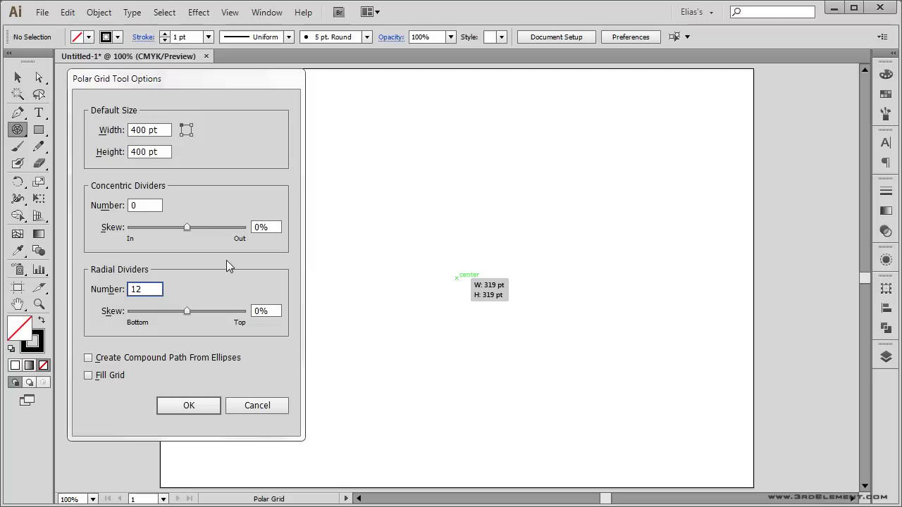
Step: Create the 400 pt twelve-spoke grid and centre it horizontally on the artboard
left_click(203, 407)
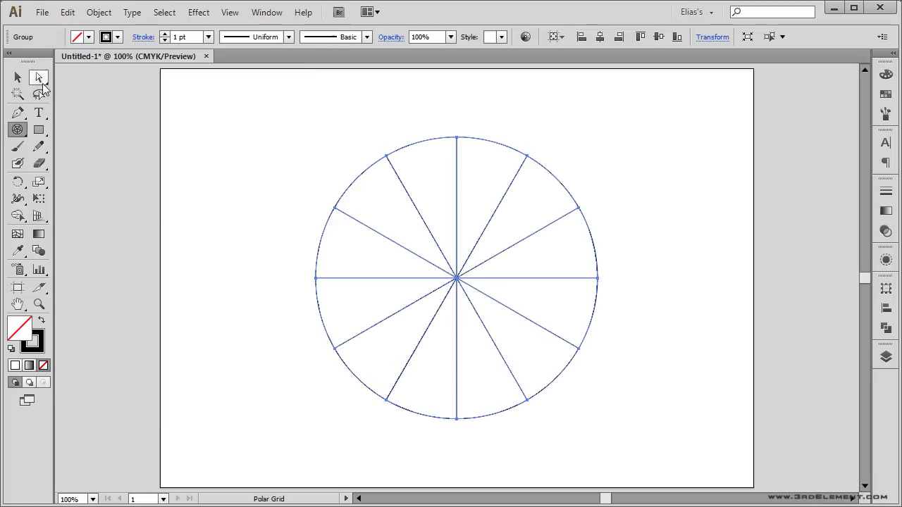
left_click(17, 77)
left_click(652, 203)
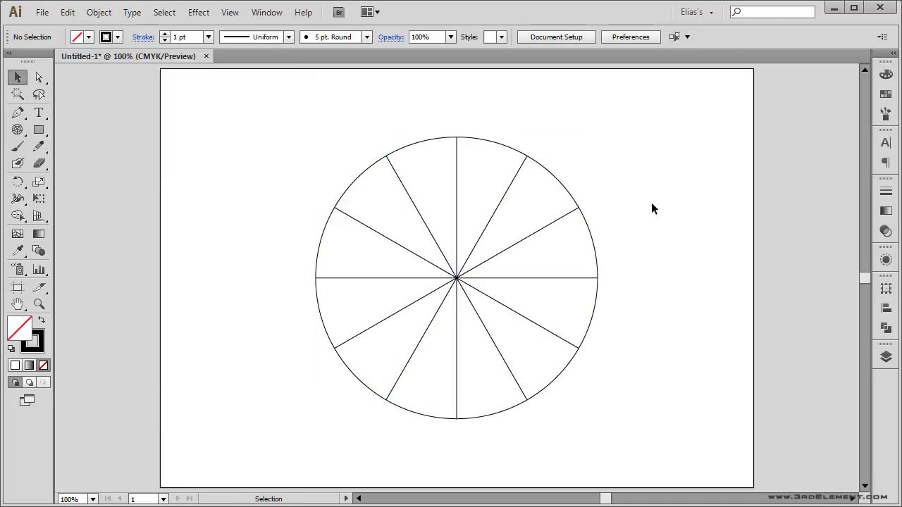
left_click_drag(383, 117, 426, 146)
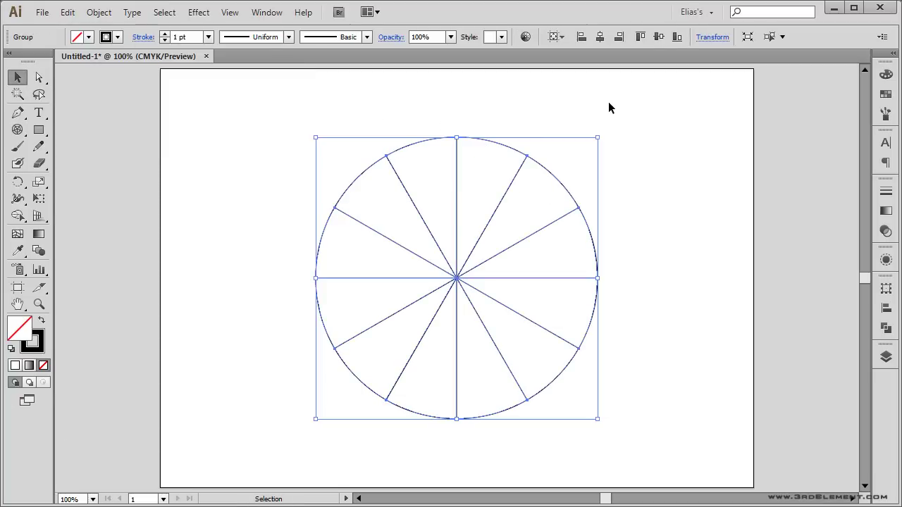
left_click(557, 37)
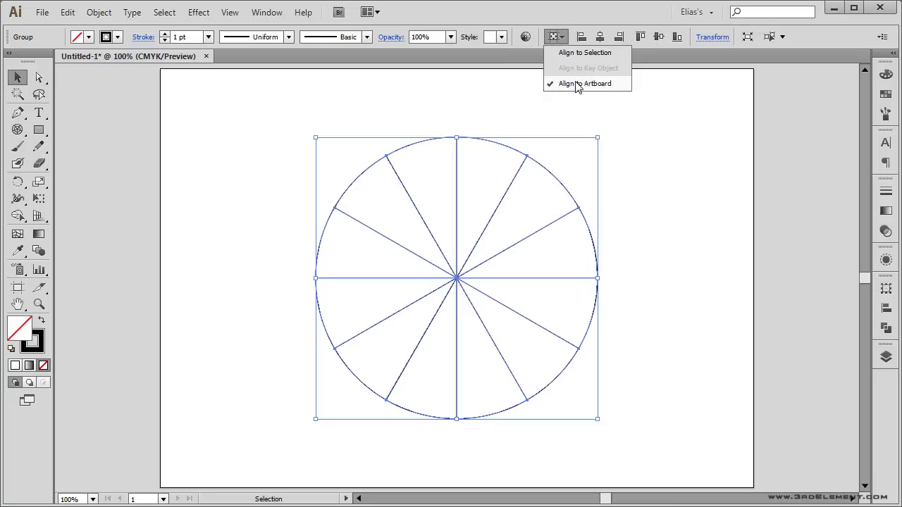
left_click(614, 86)
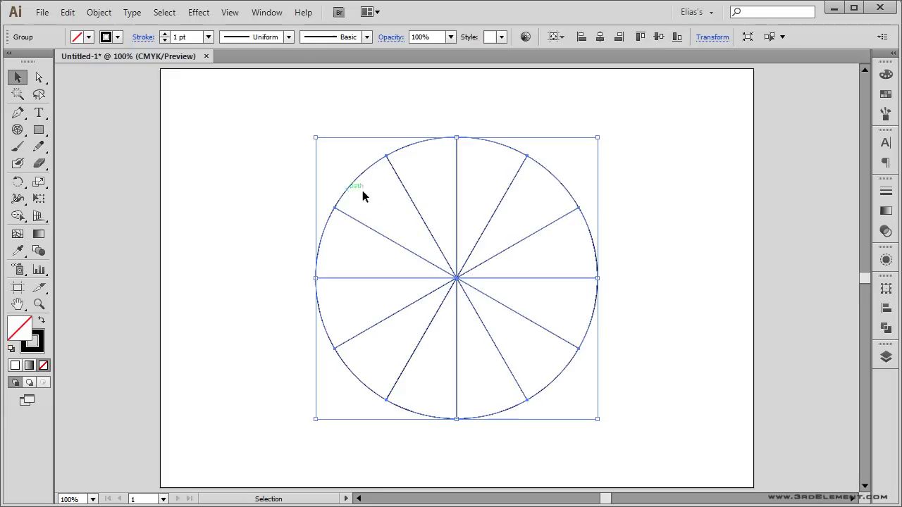
left_click(239, 173)
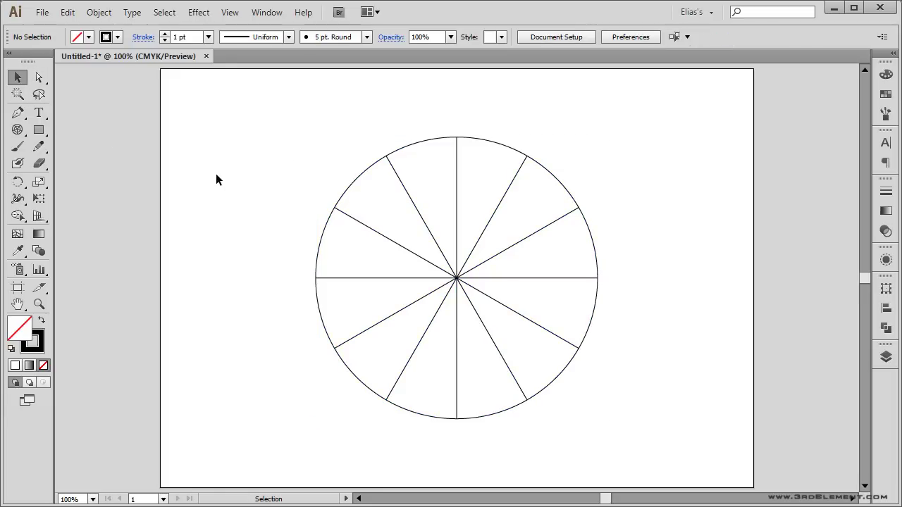
Step: Draw a 200 pt radius hexagon centred on the polar grid
left_click_drag(40, 132, 146, 181)
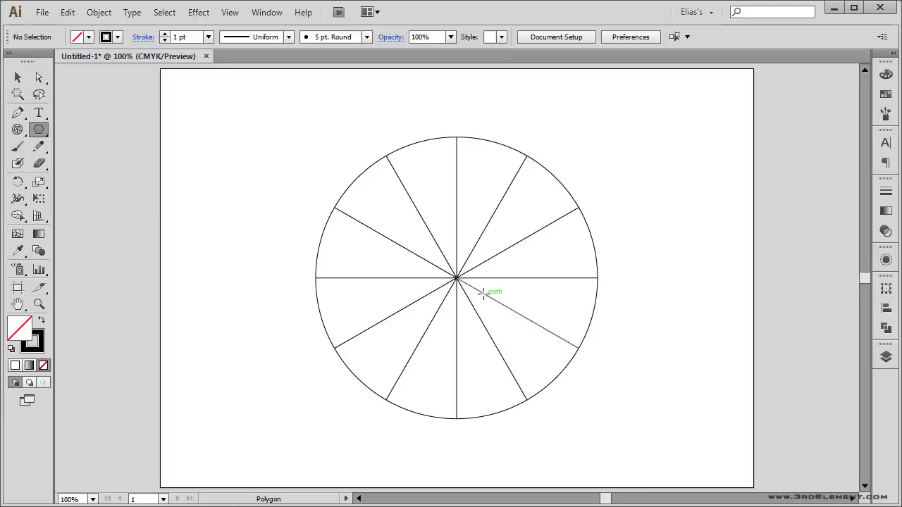
left_click(457, 277)
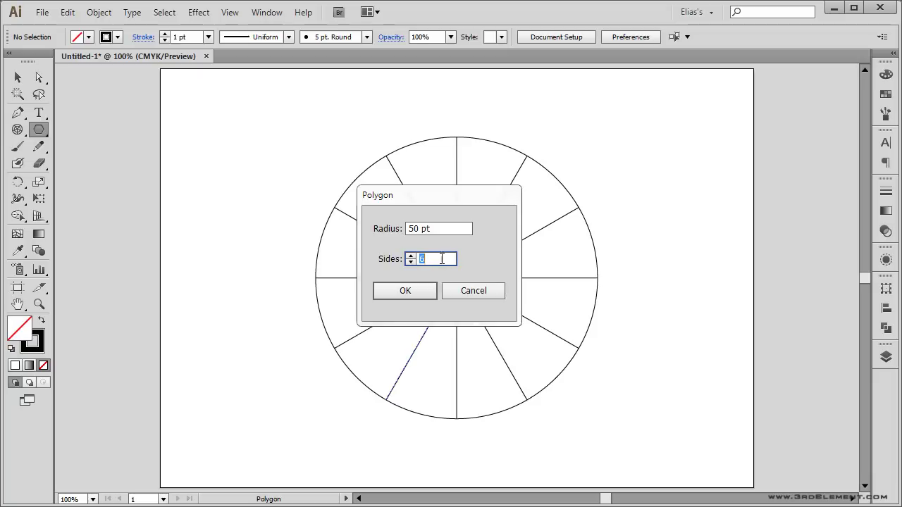
key("shift+Tab")
type("2")
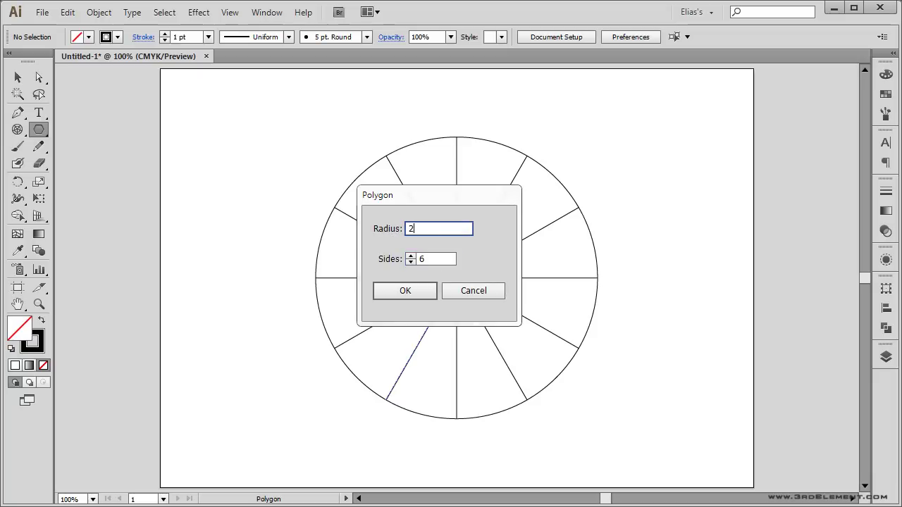
type("00")
left_click(405, 293)
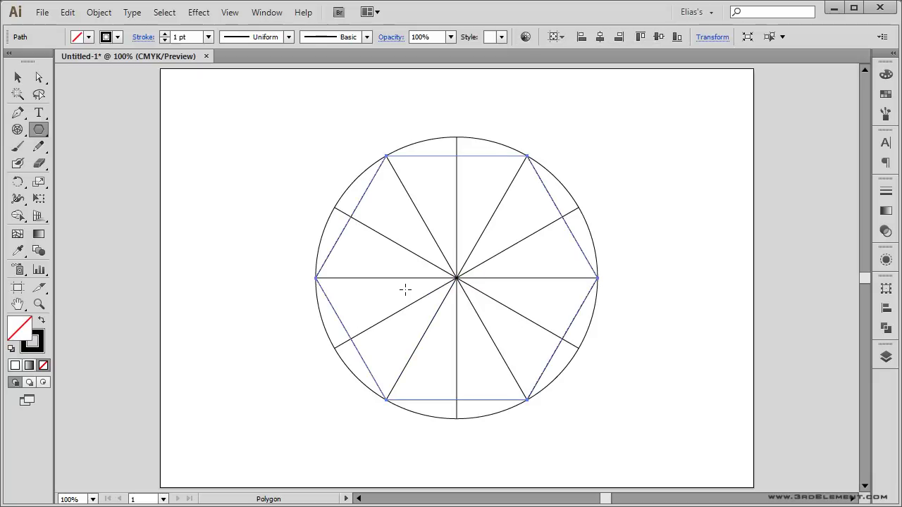
Step: Draw a matching three-sided polygon centred in the circle
left_click(18, 78)
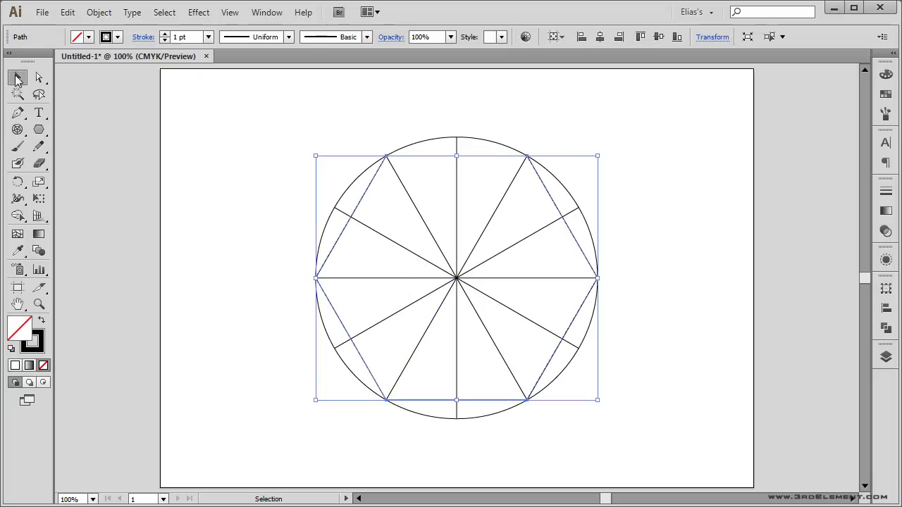
left_click(38, 131)
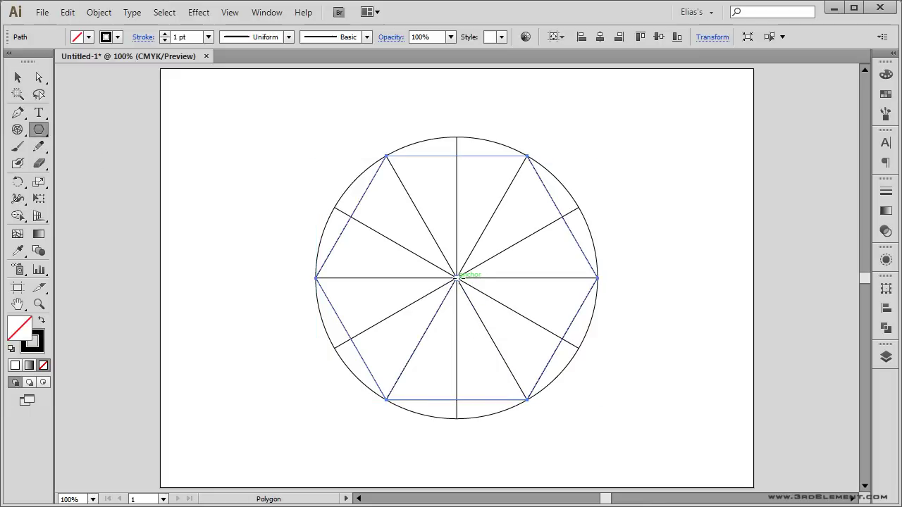
left_click(458, 278)
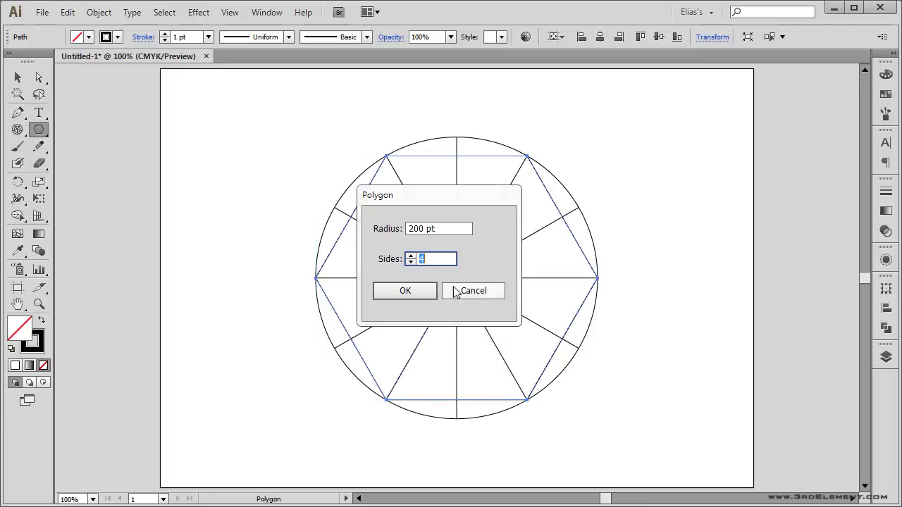
left_click(413, 263)
left_click(417, 292)
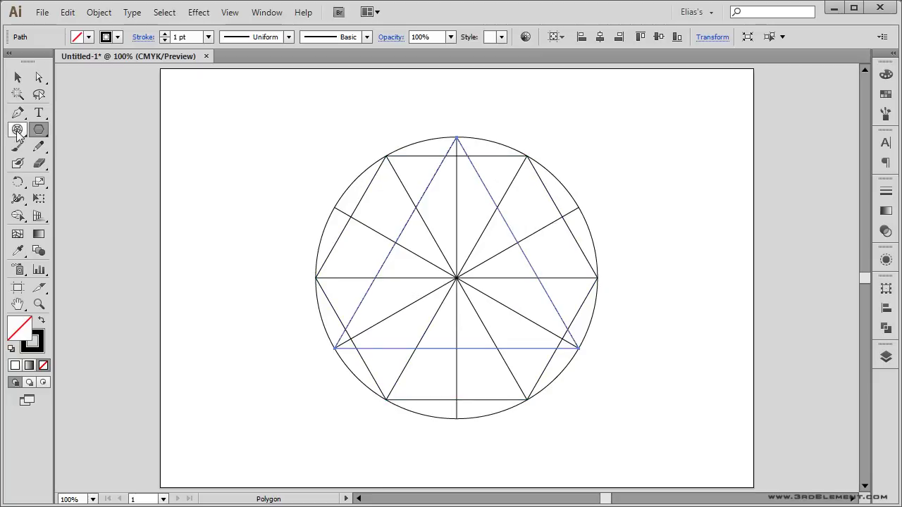
Step: Rotate the triangle 90° around the circle's centre so it points left
left_click(17, 182)
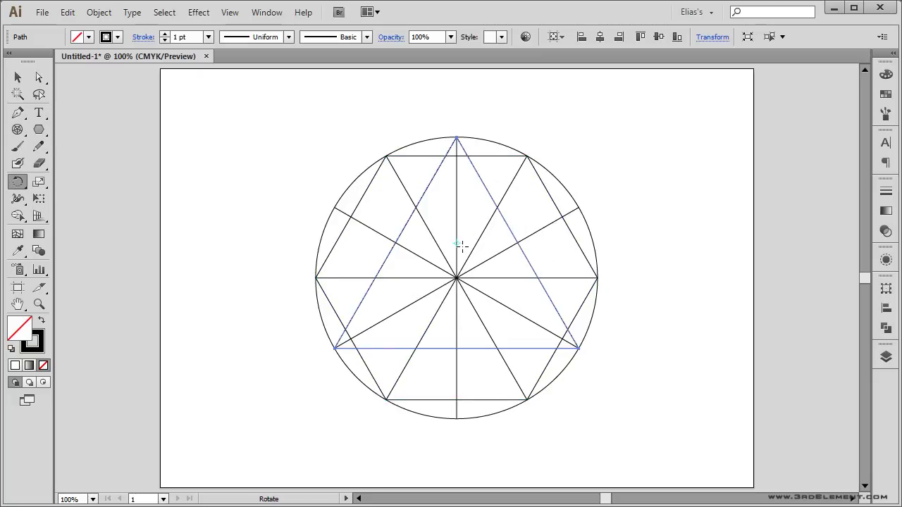
left_click_drag(457, 242, 458, 280)
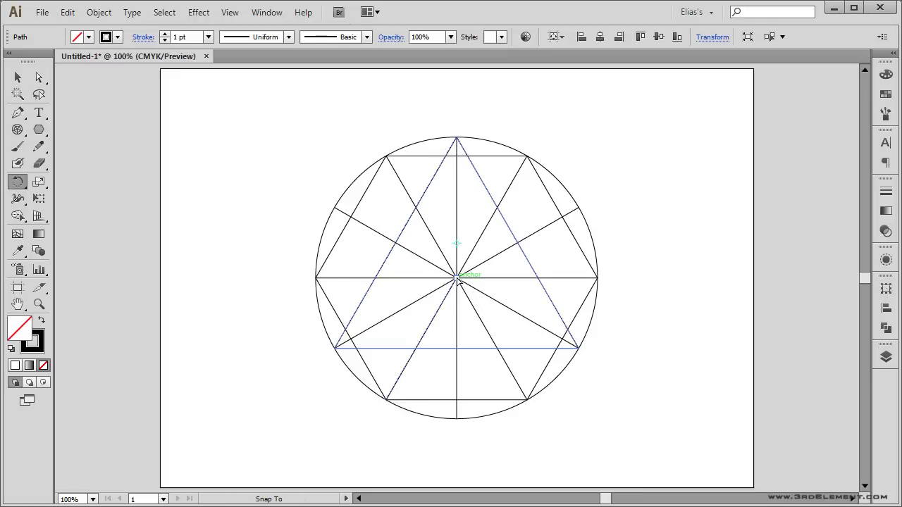
mouse_move(579, 347)
left_mouse_down()
mouse_move(601, 296)
mouse_move(578, 213)
mouse_move(560, 195)
mouse_move(513, 182)
left_mouse_up()
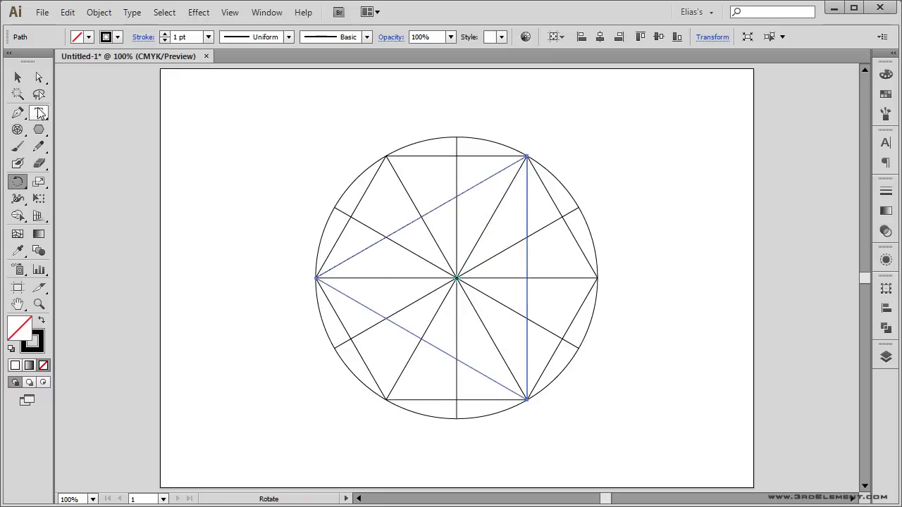
key("v")
left_click(208, 203)
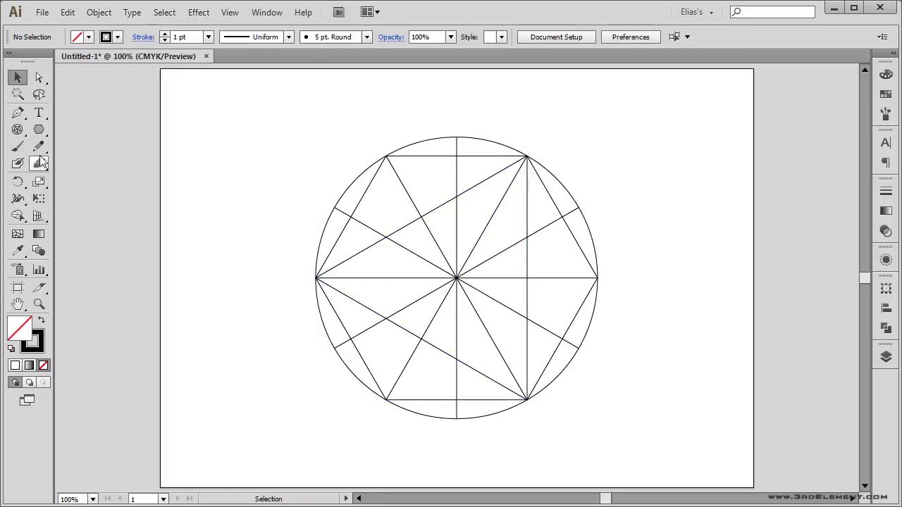
Step: Draw a second triangle from the circle's centre pointing right
left_click(39, 131)
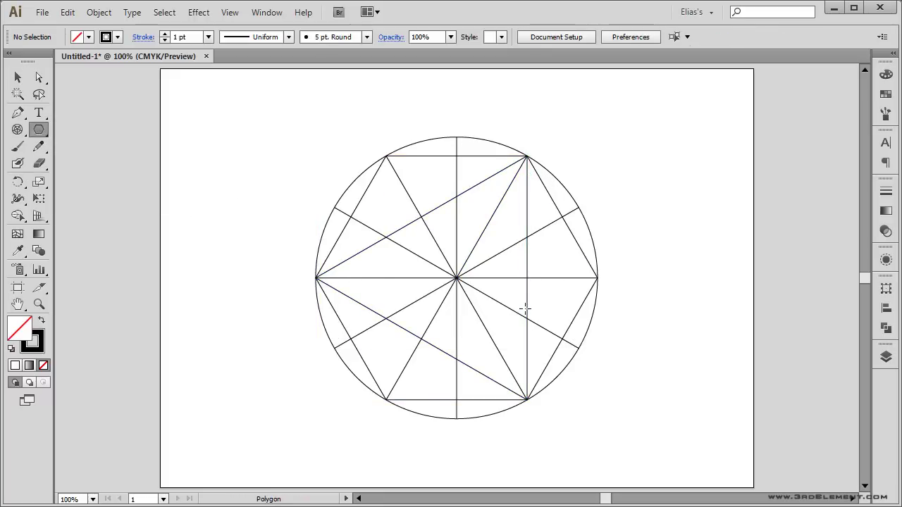
left_click_drag(457, 278, 598, 278)
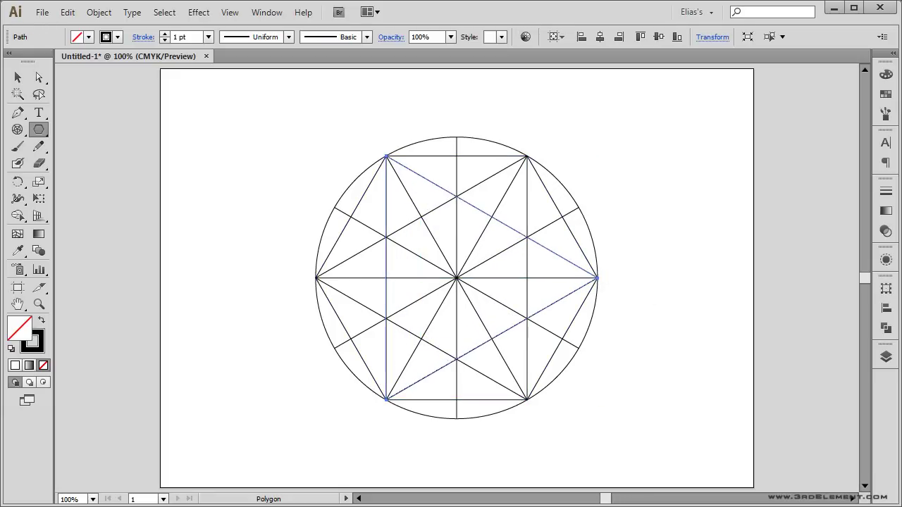
left_click(17, 78)
left_click(279, 154)
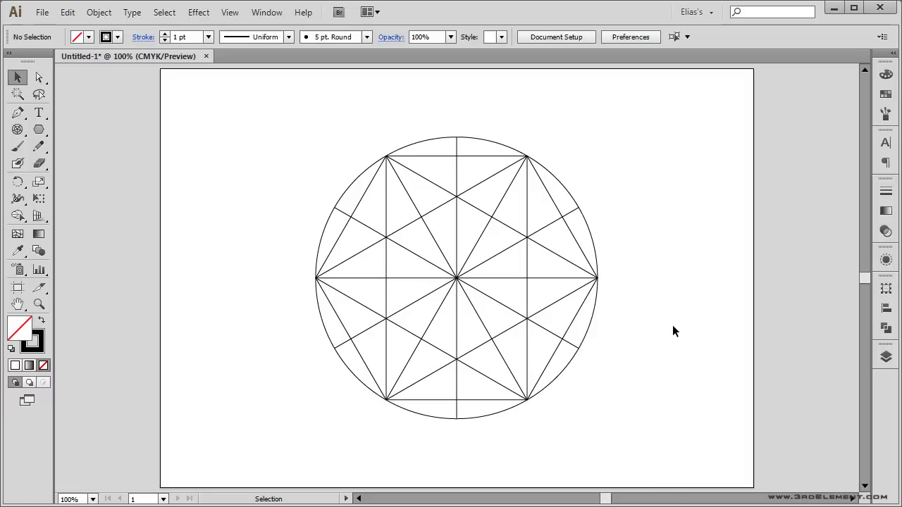
Step: Fade all construction paths and the grid group to 40% opacity and lock them
left_click(886, 356)
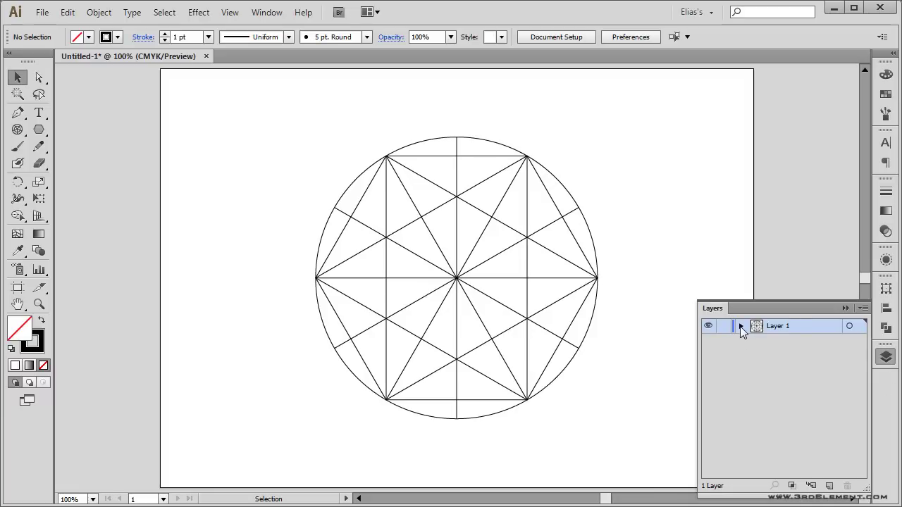
left_click(740, 326)
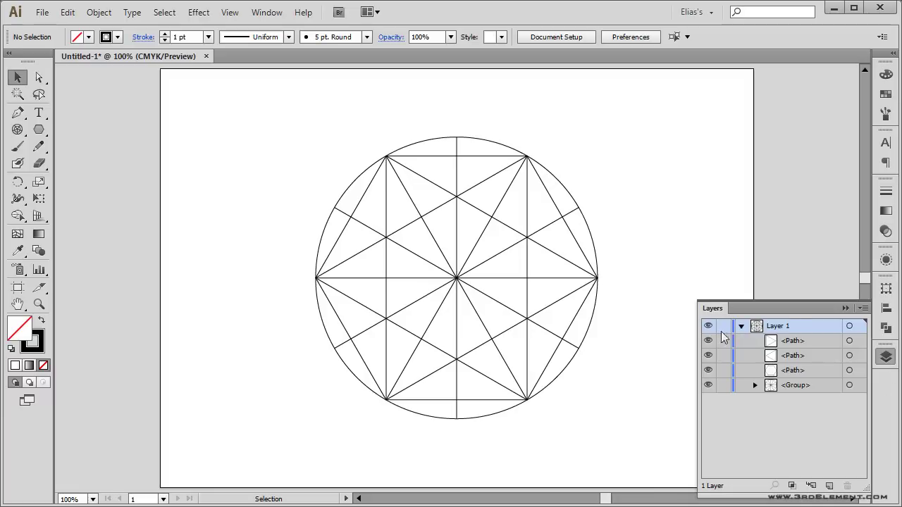
left_click(849, 341)
left_click(849, 371, "shift")
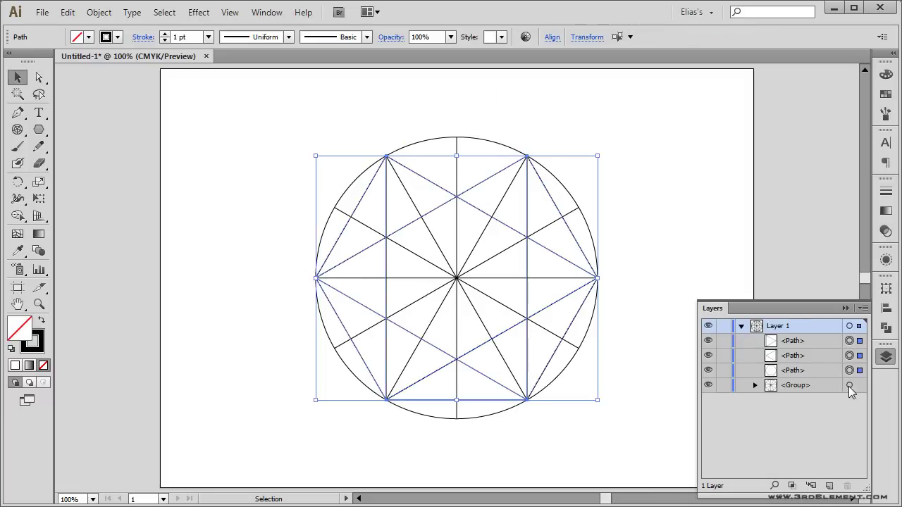
left_click(849, 385, "shift")
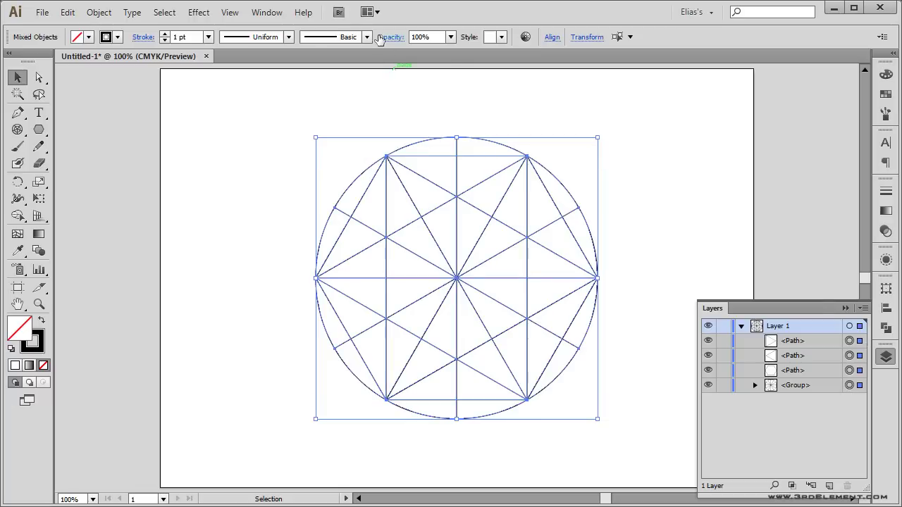
left_click(451, 37)
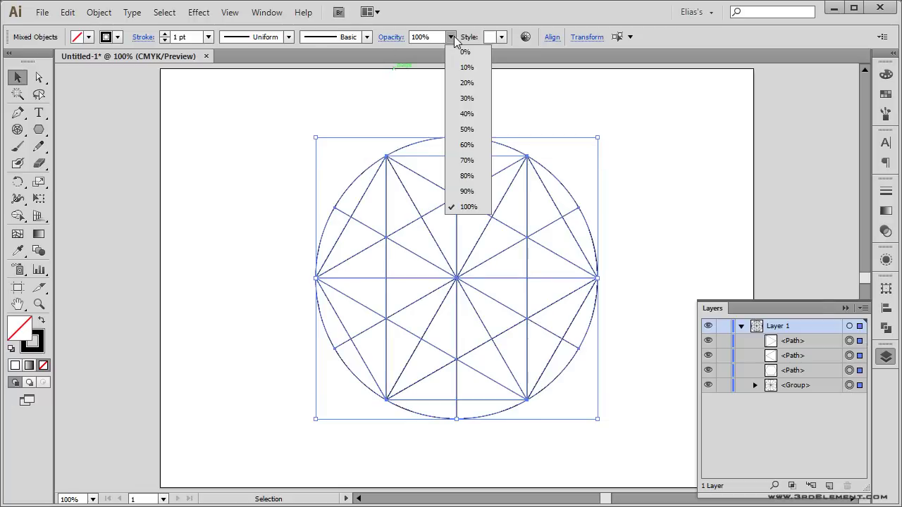
left_click(467, 114)
left_click(723, 341)
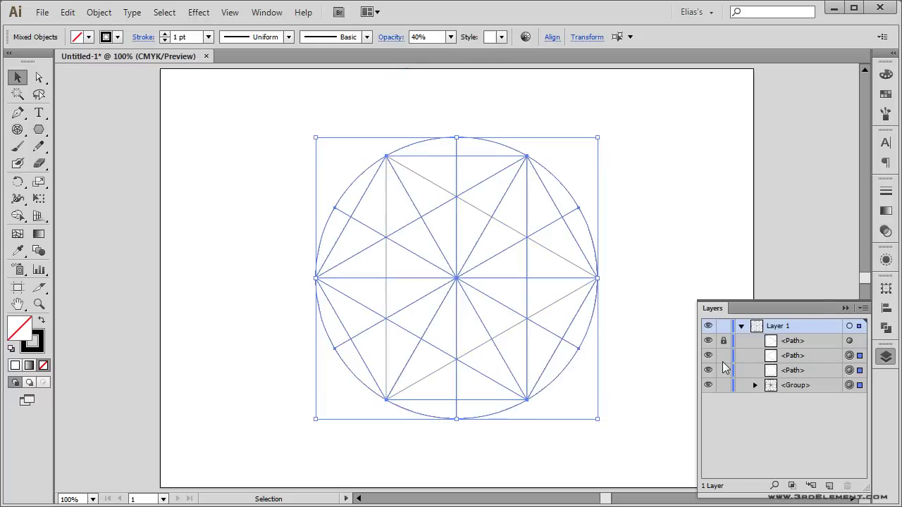
left_click(723, 356)
left_click(723, 385)
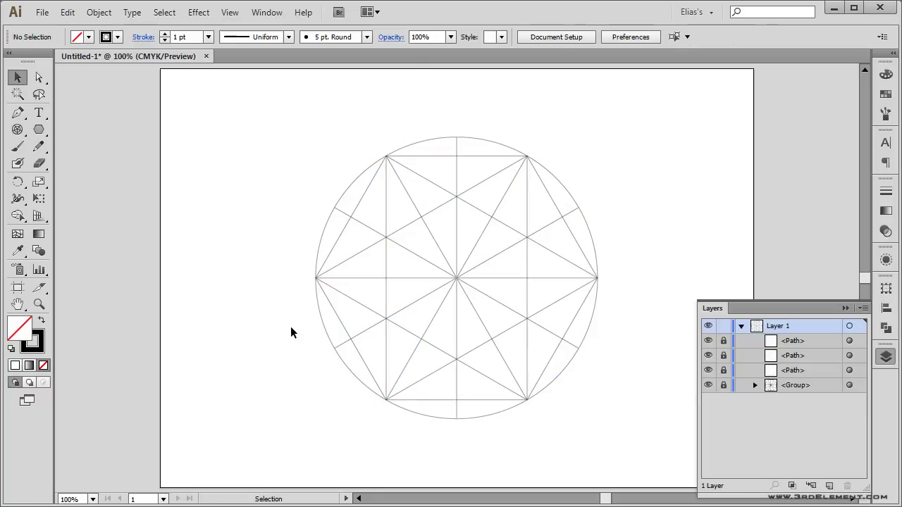
Step: Draw the upper arc from the circle's left point to its centre with the Pen tool
left_click_drag(18, 112, 68, 119)
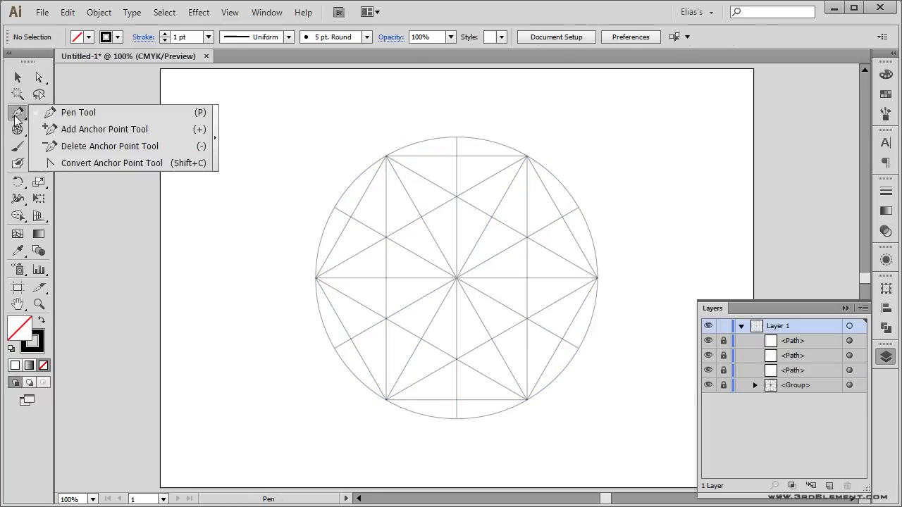
left_click(68, 118)
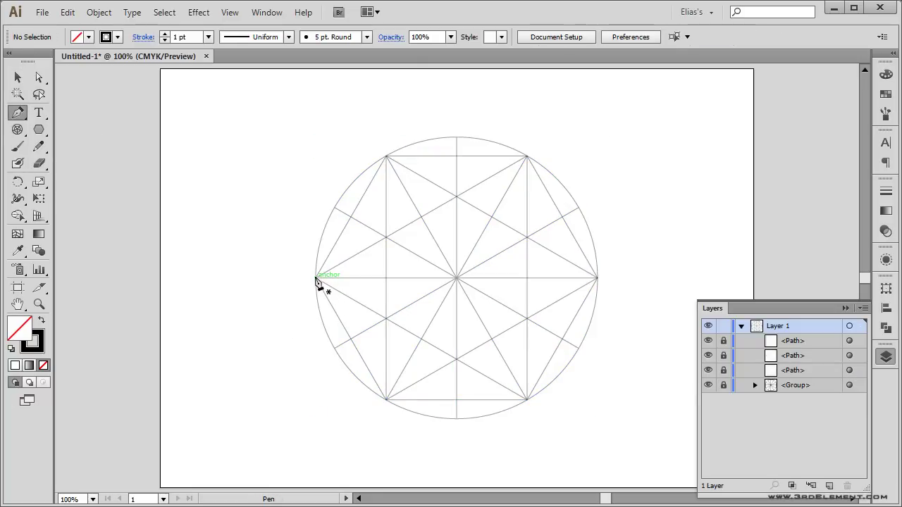
left_click(315, 278)
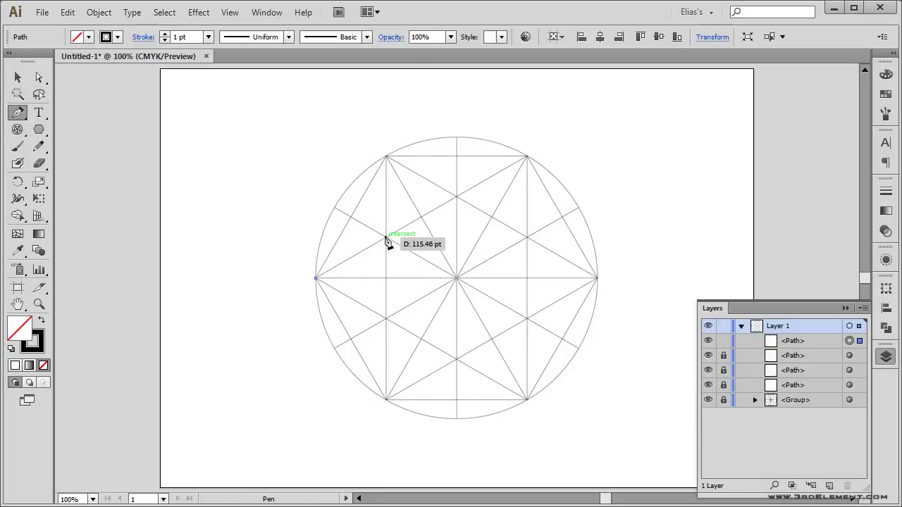
left_click_drag(386, 238, 432, 242)
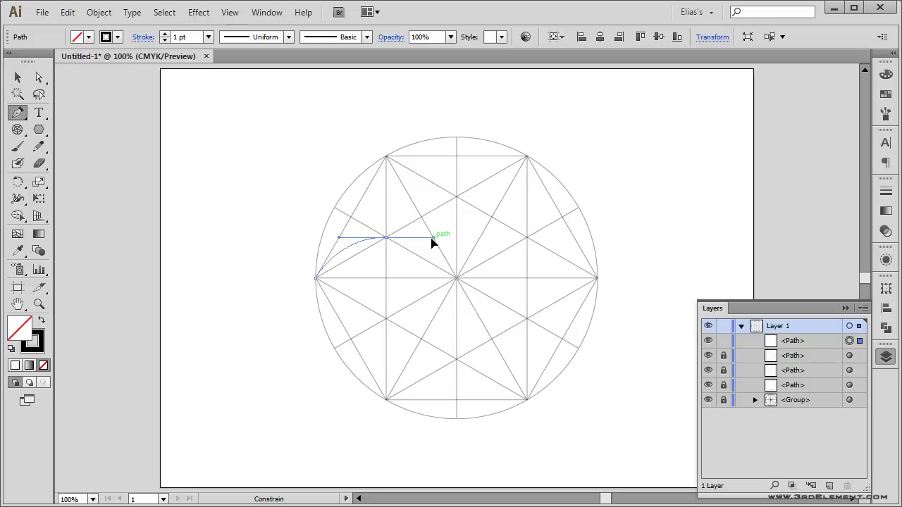
left_click_drag(432, 242, 432, 242)
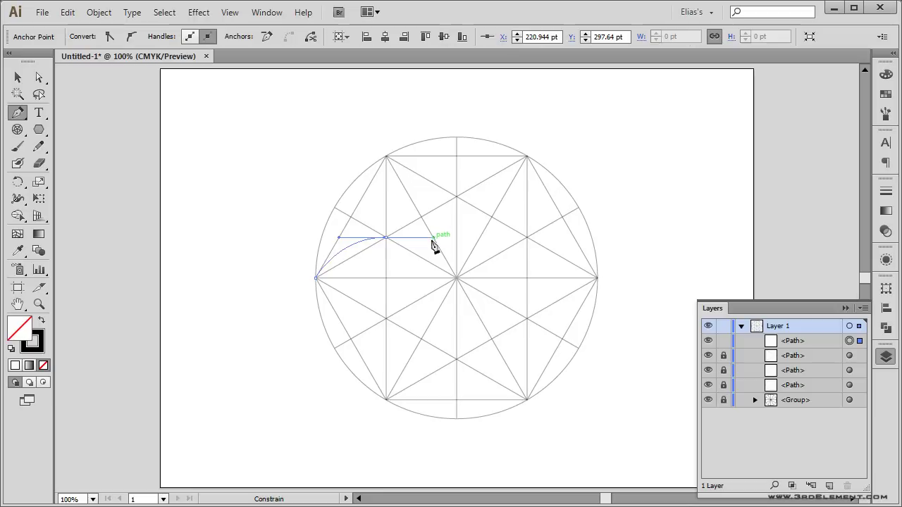
left_click(457, 279)
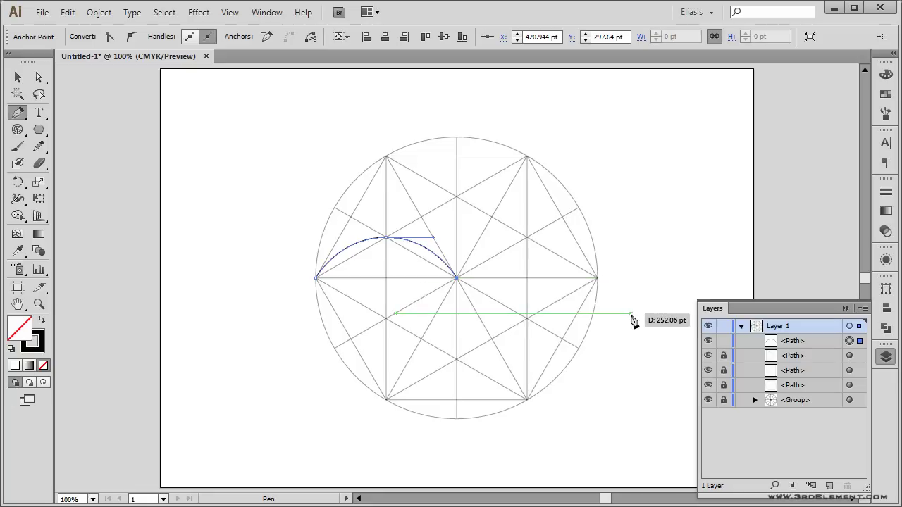
key("ctrl")
left_click(625, 302, "ctrl")
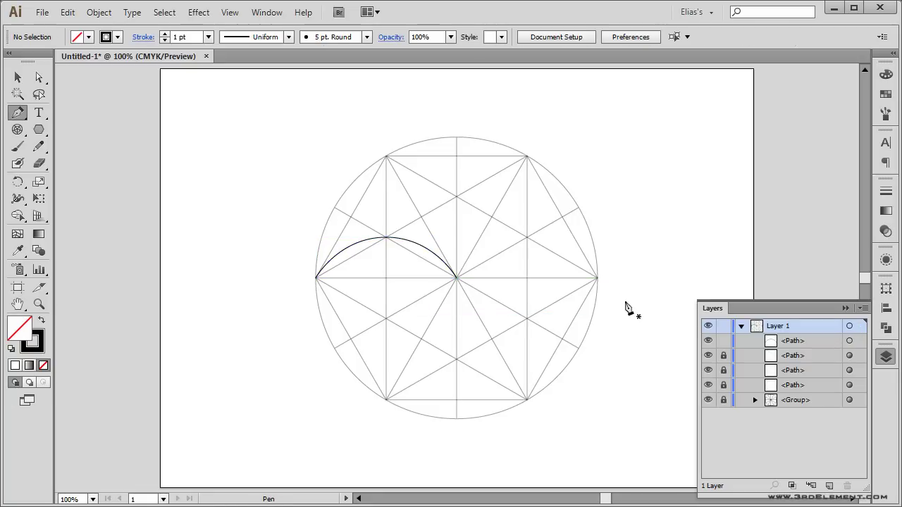
Step: Draw the lower arc from the circle's right point, joining it at the centre
left_click(597, 278)
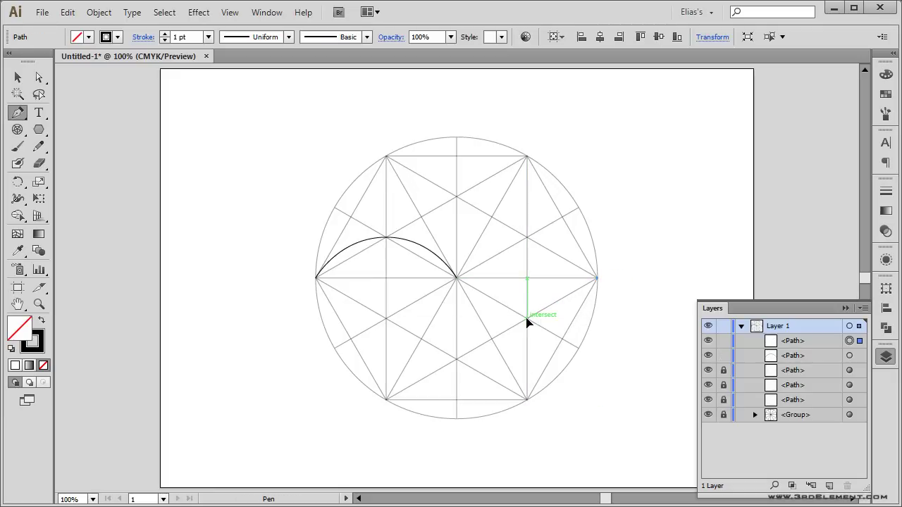
left_click_drag(527, 319, 483, 325)
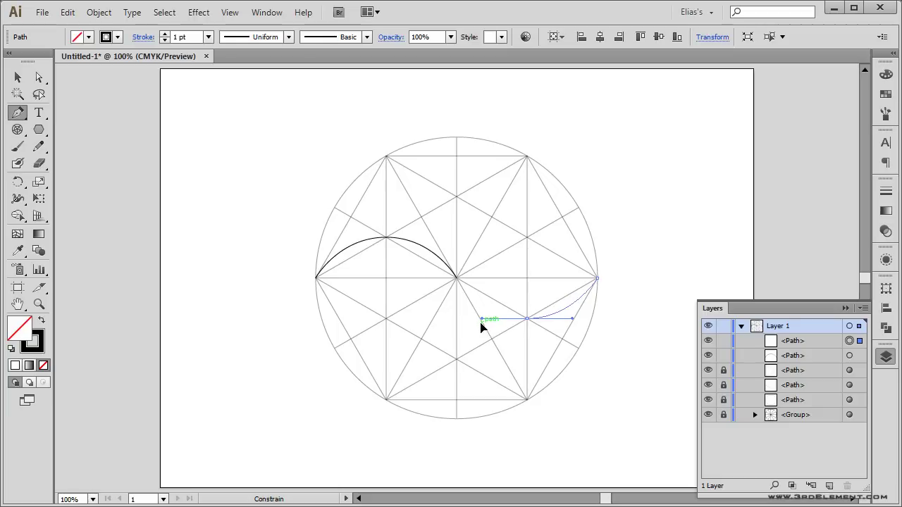
left_click_drag(479, 326, 481, 325)
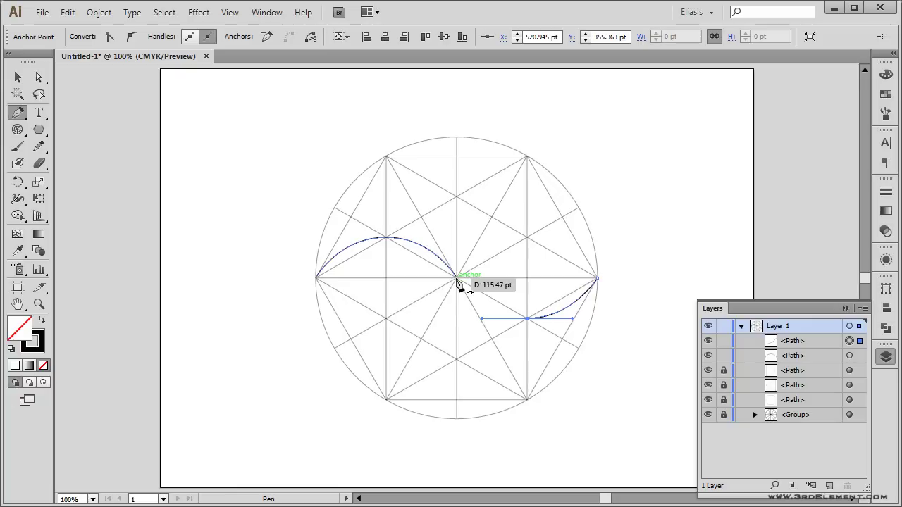
left_click(457, 279)
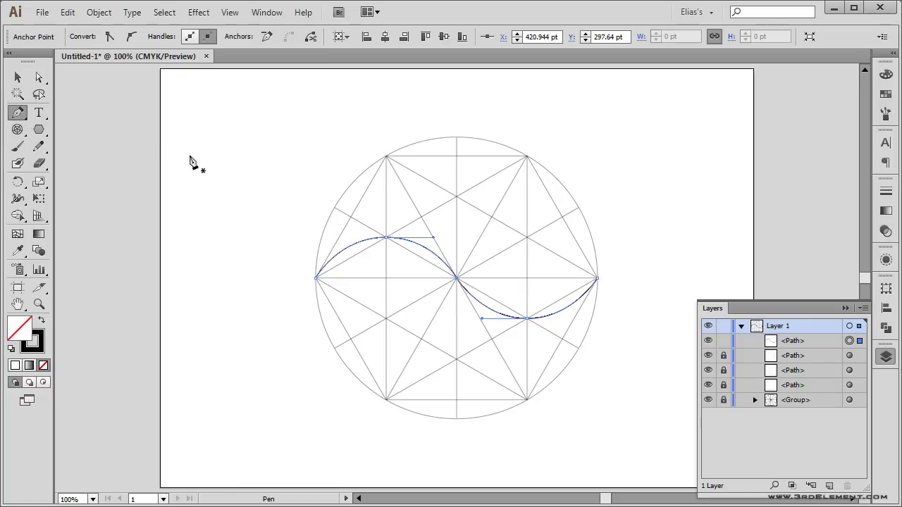
left_click(18, 78)
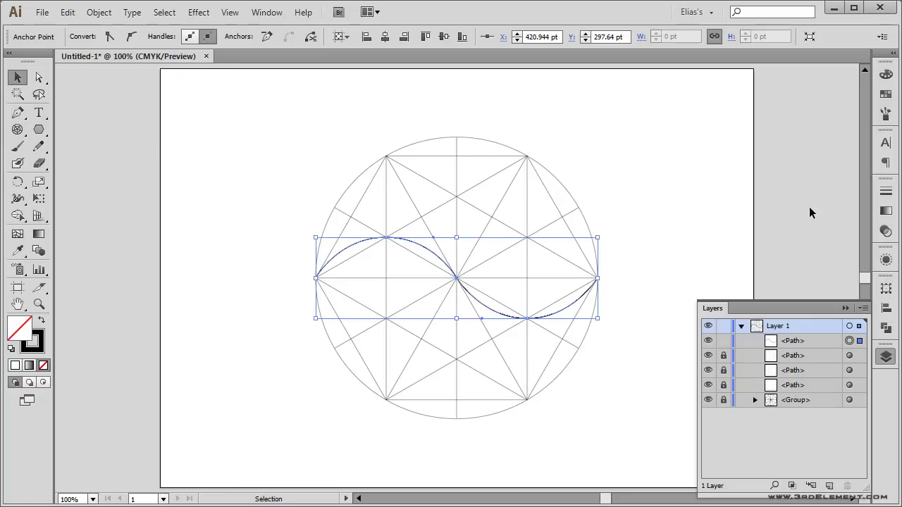
Step: Set the S-curve to a red stroke with no fill
left_click(886, 94)
left_click(757, 79)
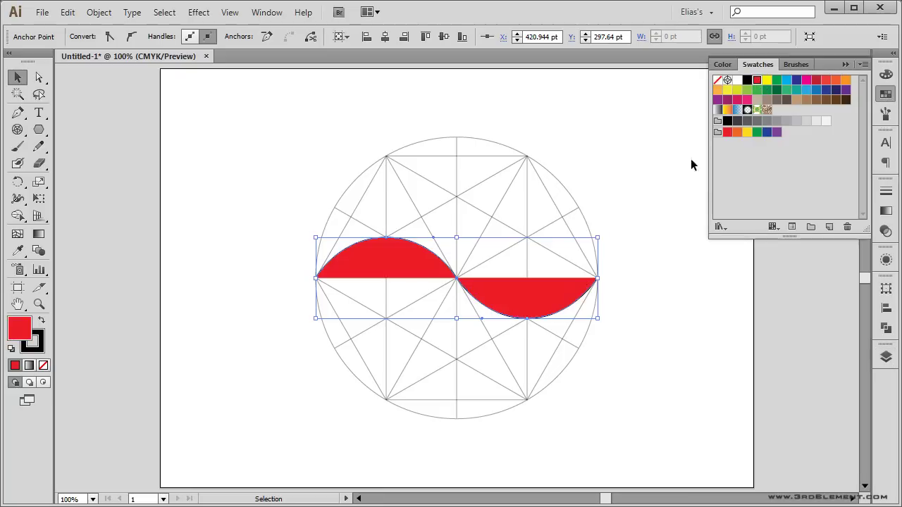
left_click(41, 322)
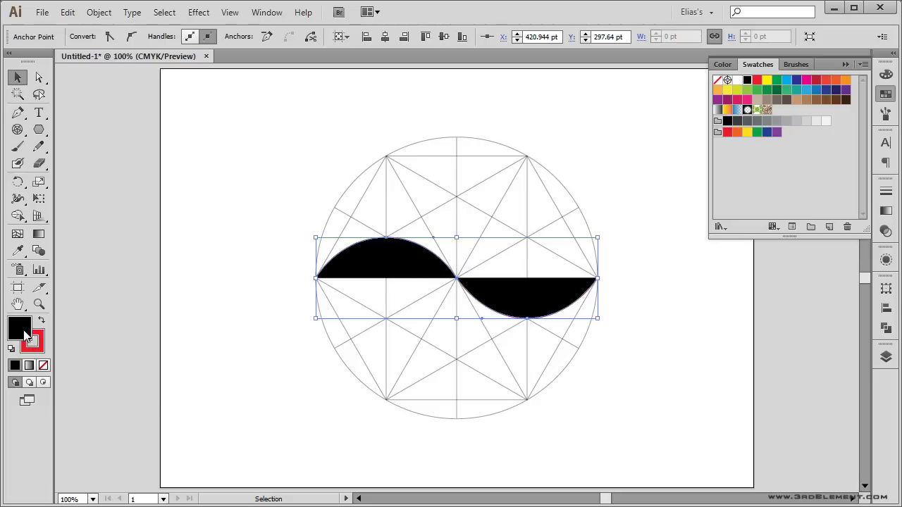
left_click(43, 366)
left_click(37, 350)
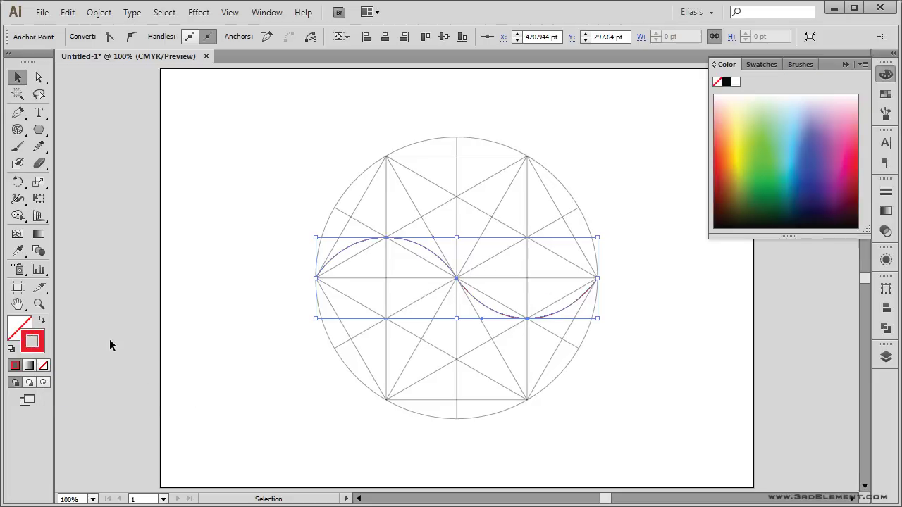
left_click(231, 188)
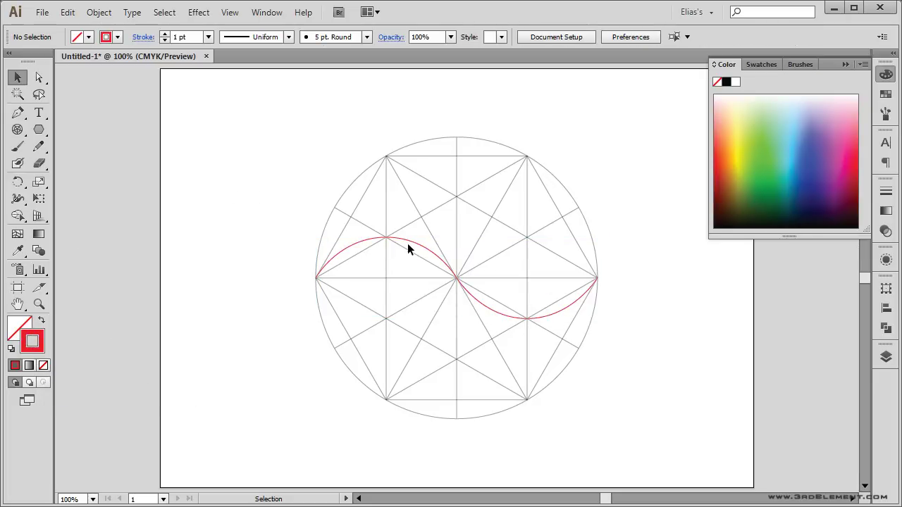
left_click(409, 243)
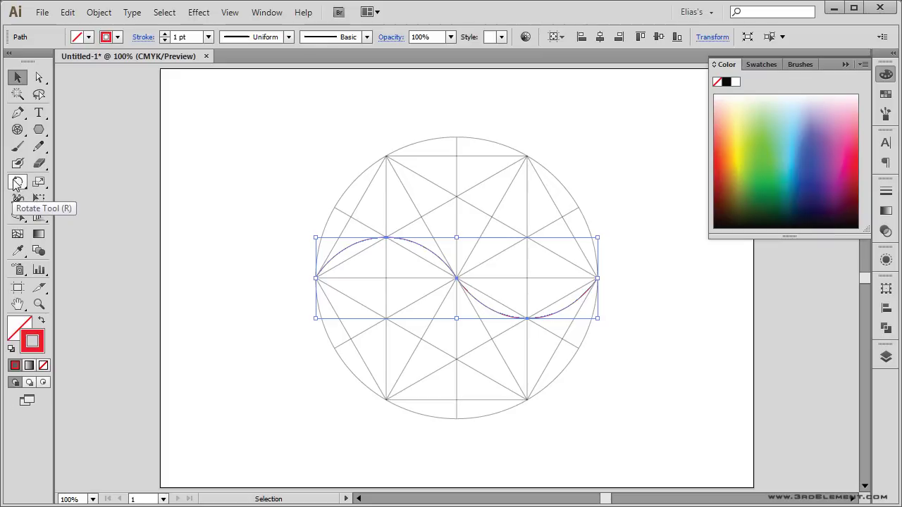
Step: Add a copy of the S-curve rotated 60°, then reselect the original
double_click(19, 183)
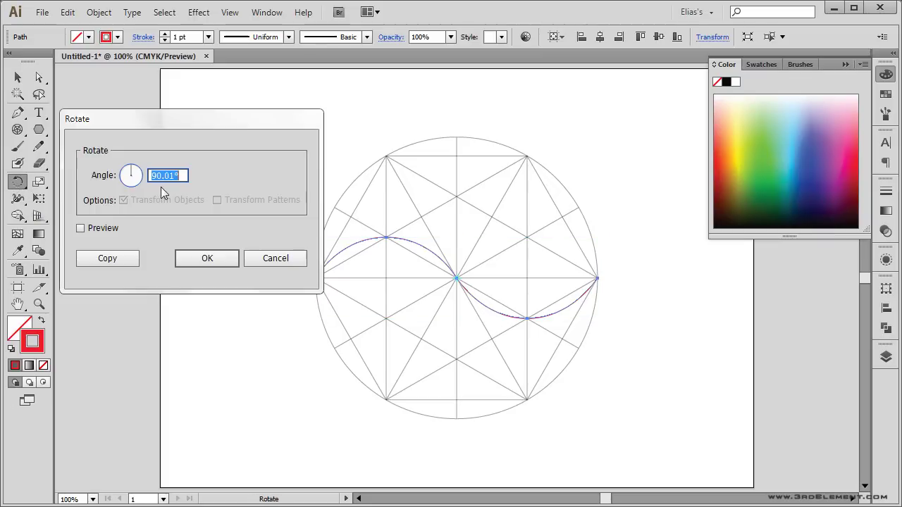
left_click(94, 230)
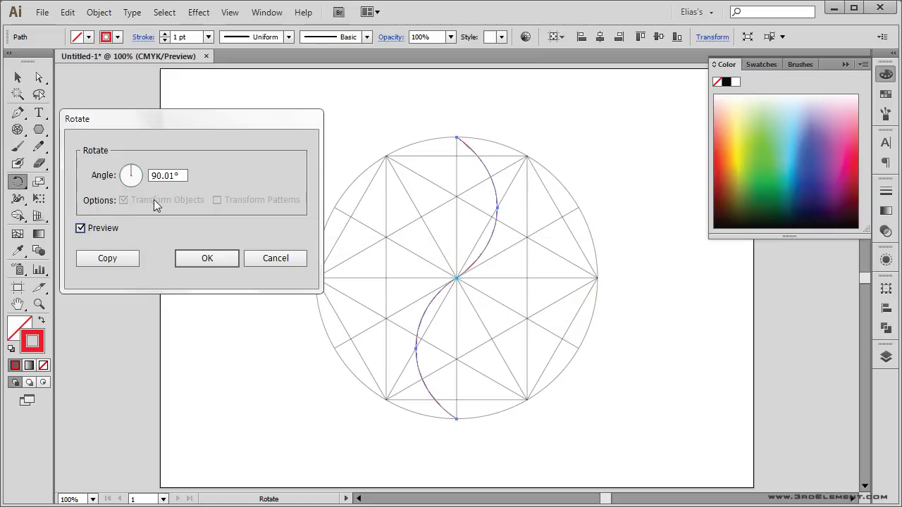
type("60")
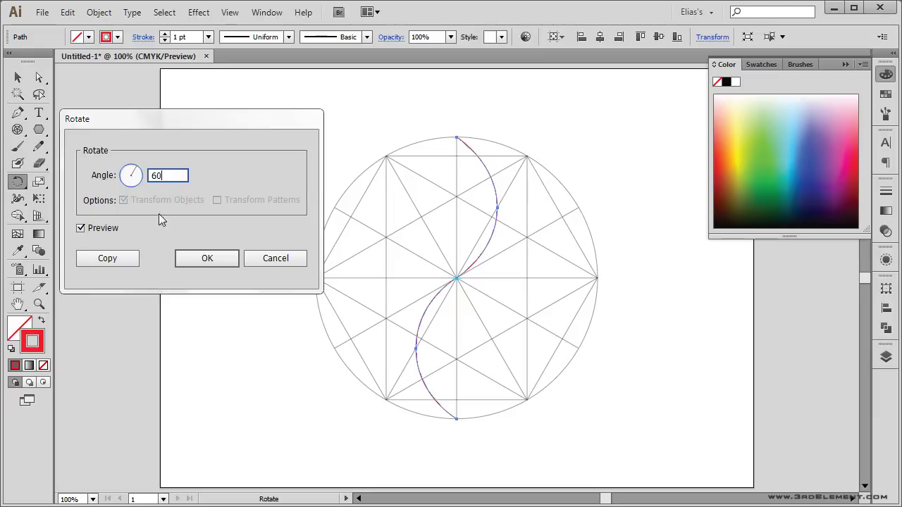
left_click(127, 258)
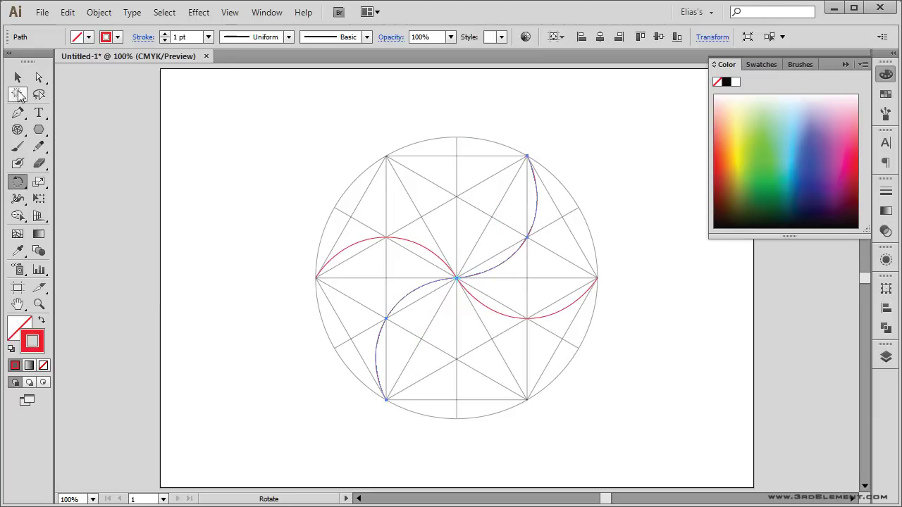
key("v")
left_click(351, 242)
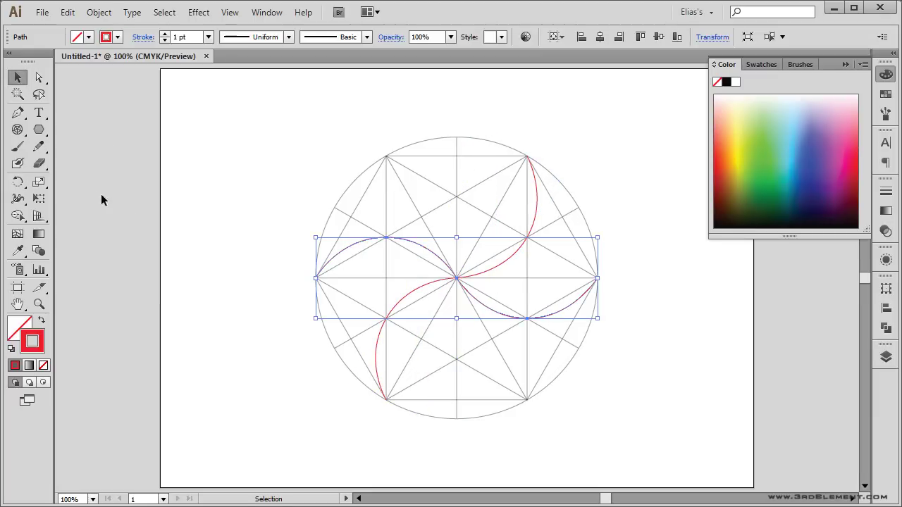
Step: Add a second copy of the original curve rotated -60°
double_click(18, 182)
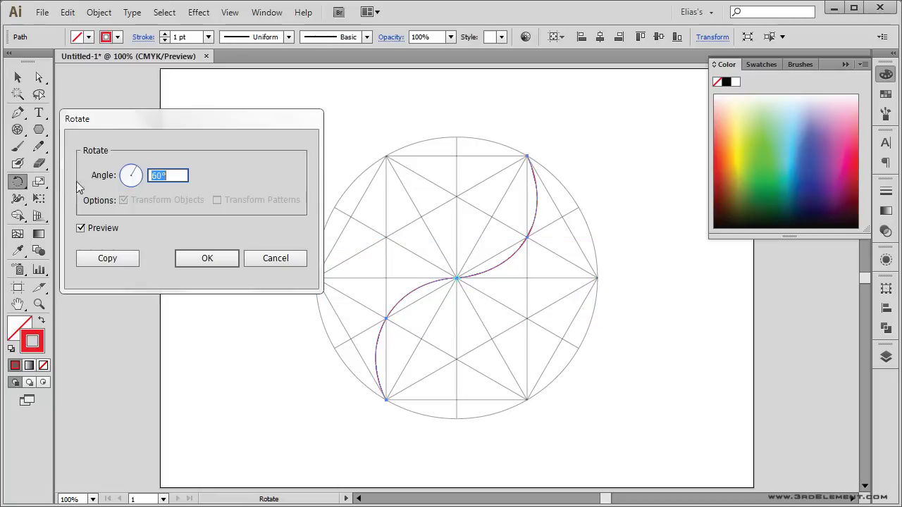
type("-")
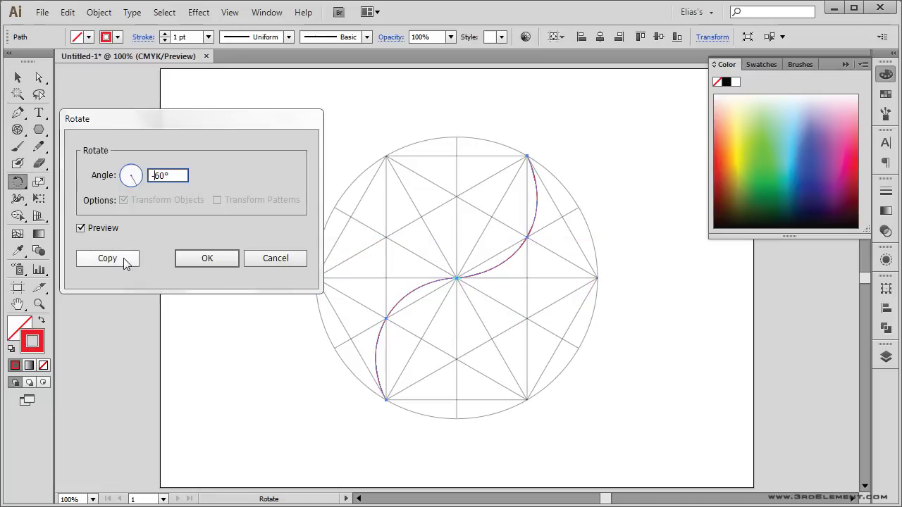
left_click(127, 263)
key("v")
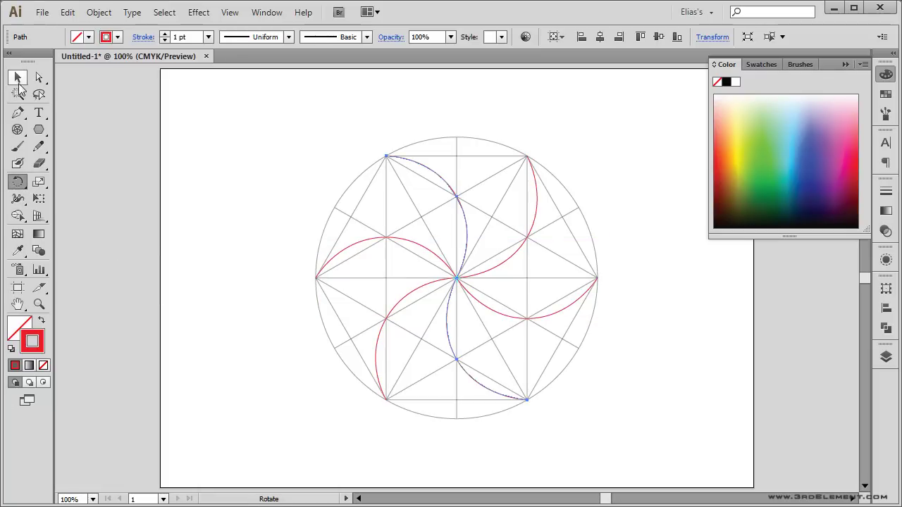
left_click(675, 322)
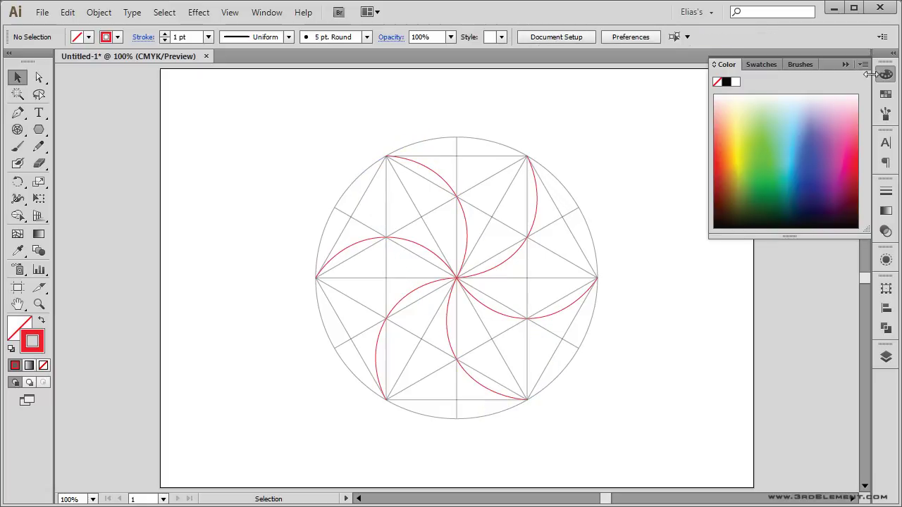
Step: Duplicate Layer 1, then hide and lock the original
left_click(845, 64)
left_click(886, 357)
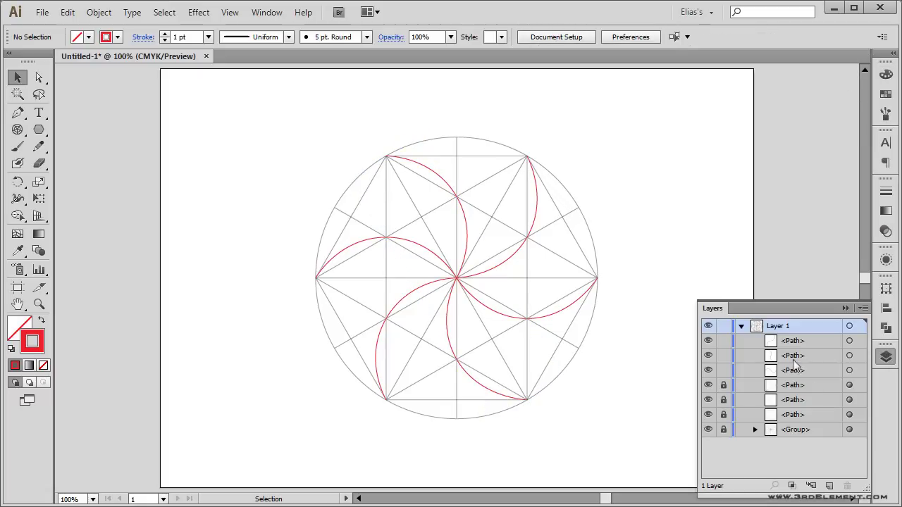
left_click(741, 326)
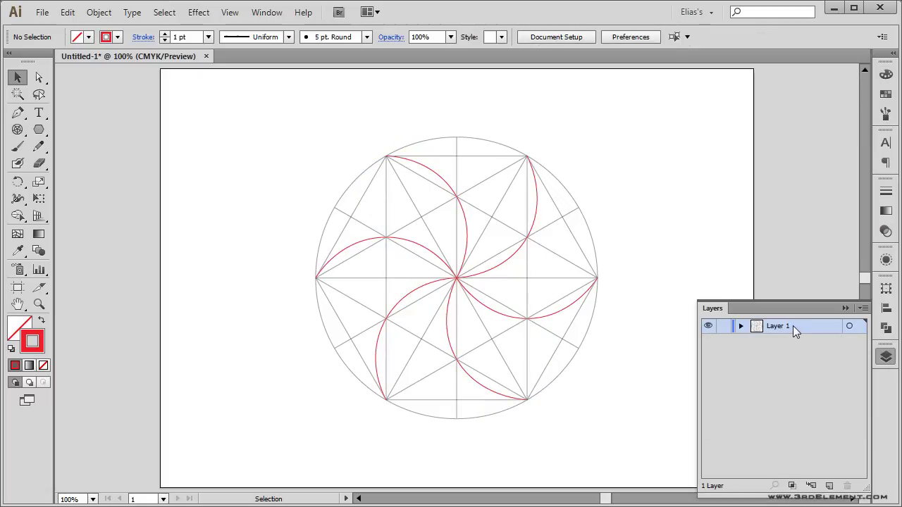
left_click_drag(794, 326, 830, 485)
left_click(708, 341)
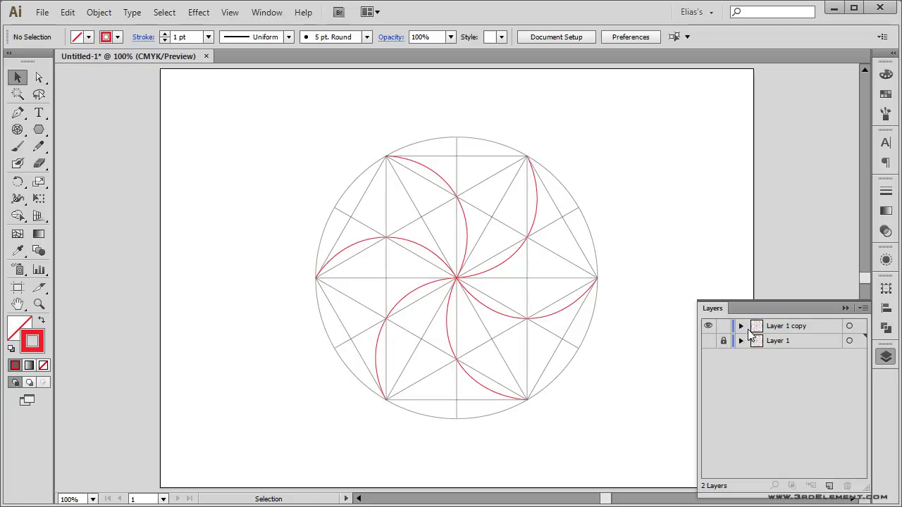
left_click(780, 328)
Step: Rename the copied layer 'Pattern' and select its circle and guide group
double_click(778, 326)
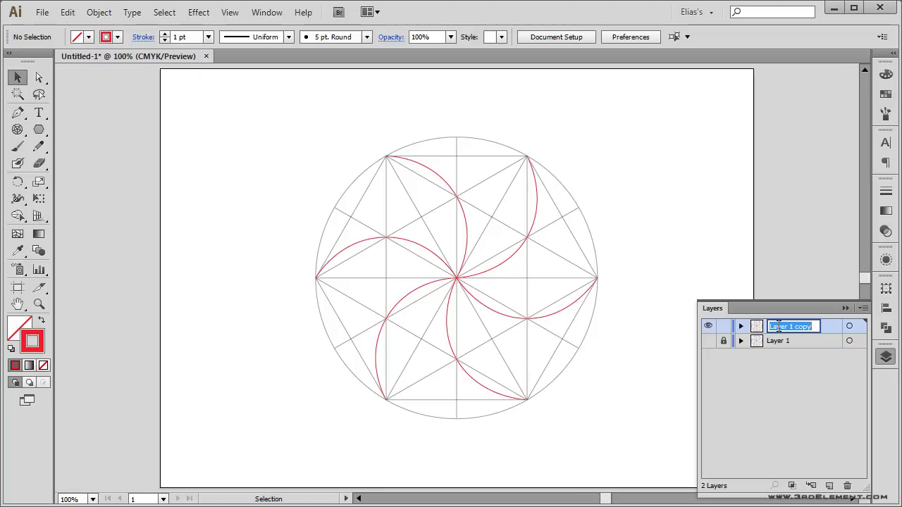
type("Pattern")
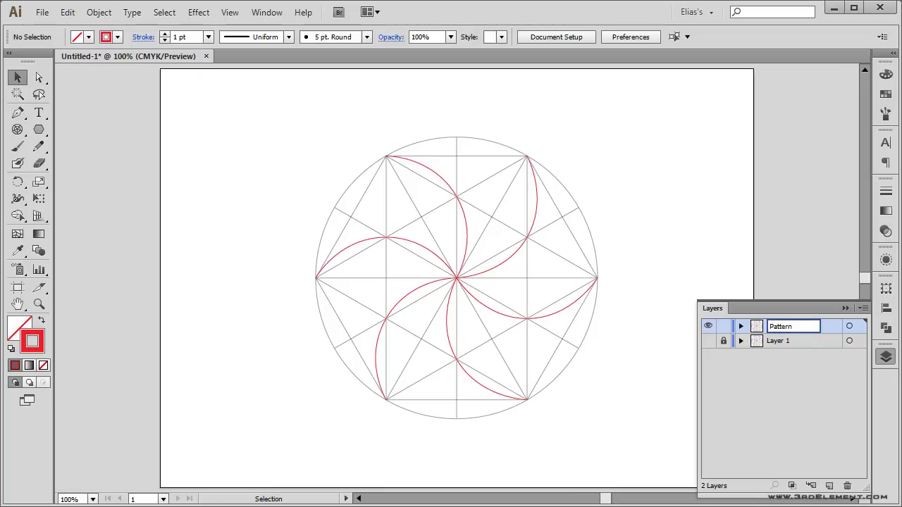
key("Return")
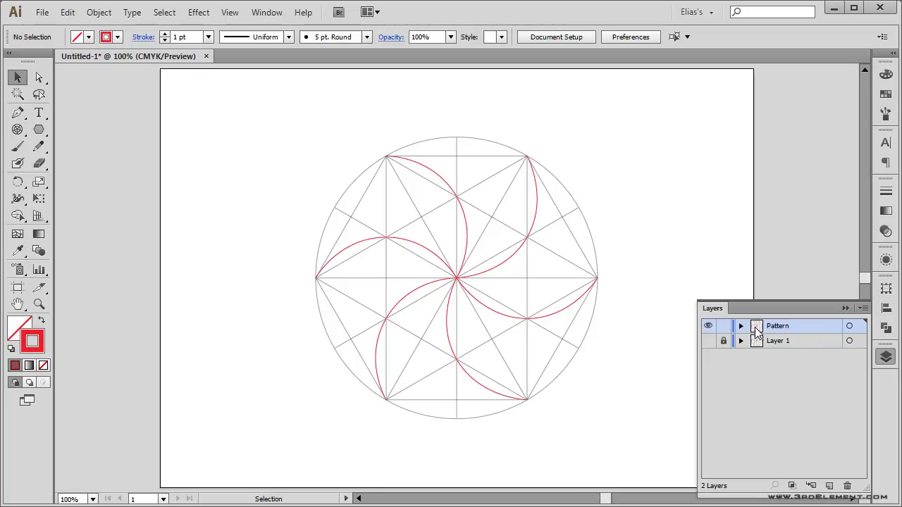
left_click(741, 326)
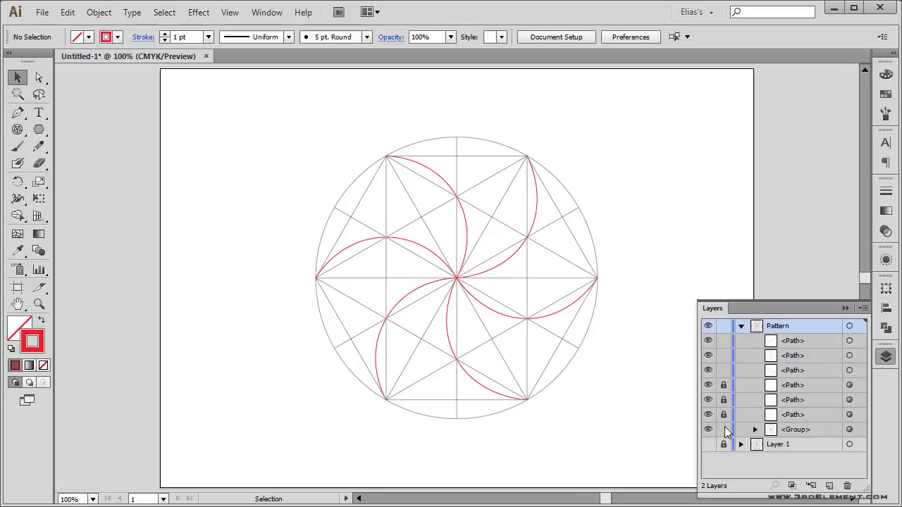
left_click(776, 429)
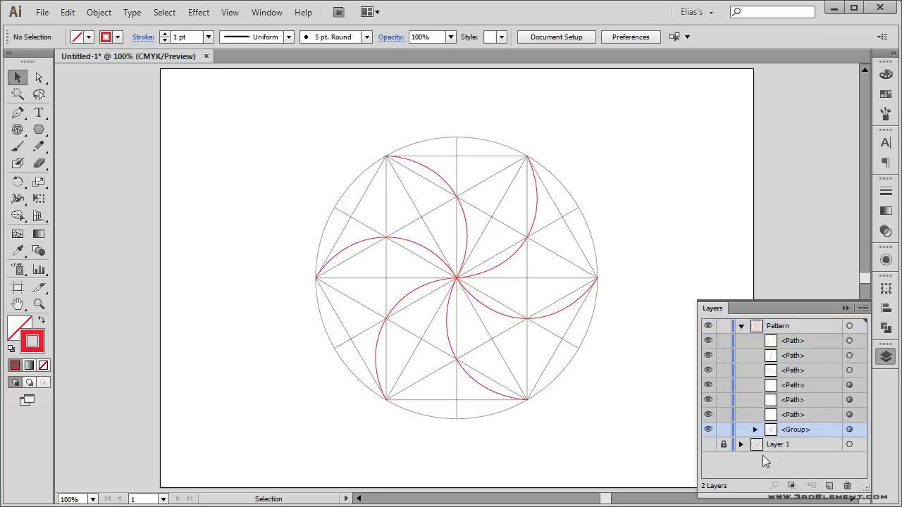
Step: Delete the circle-and-guide group and the two leftover guide paths in Layers
left_click(708, 430)
left_click(847, 486)
left_click(795, 400)
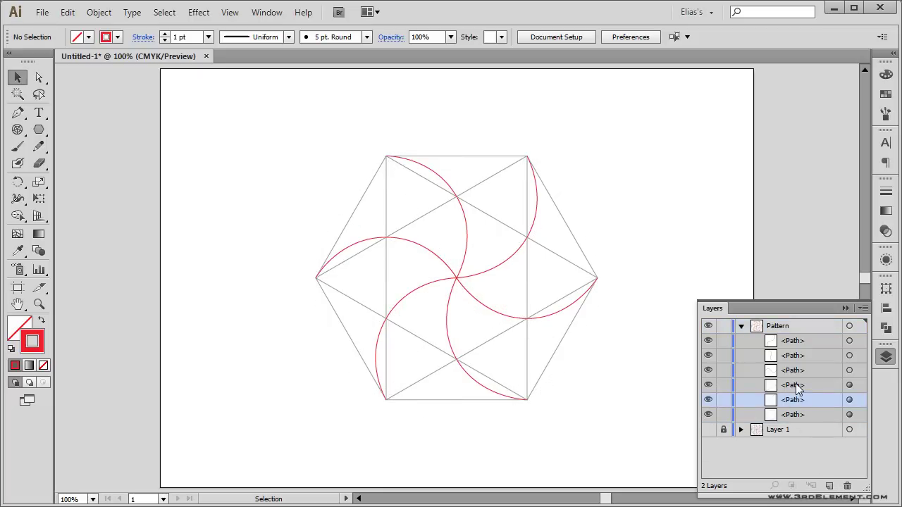
left_click(800, 385, "shift")
left_click(848, 486)
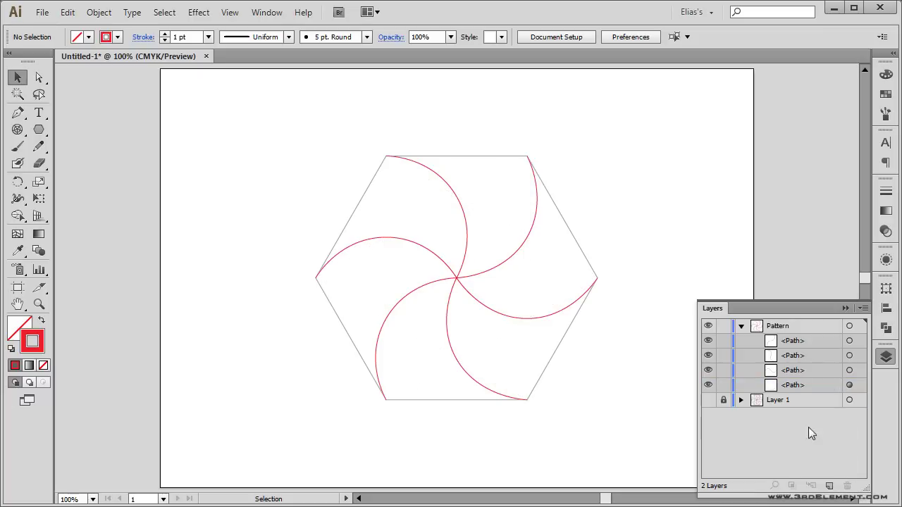
left_click(741, 325)
Step: Scale the hexagon swirl artwork down to a 50 pt wide tile and reselect it
left_click_drag(266, 131, 622, 444)
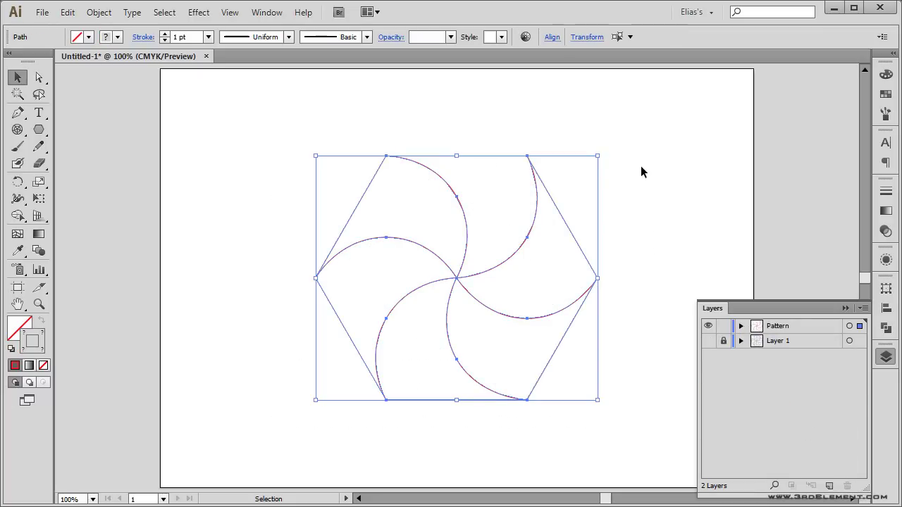
mouse_move(597, 153)
left_mouse_down()
mouse_move(527, 233)
mouse_move(475, 261)
left_mouse_up()
left_click(358, 242)
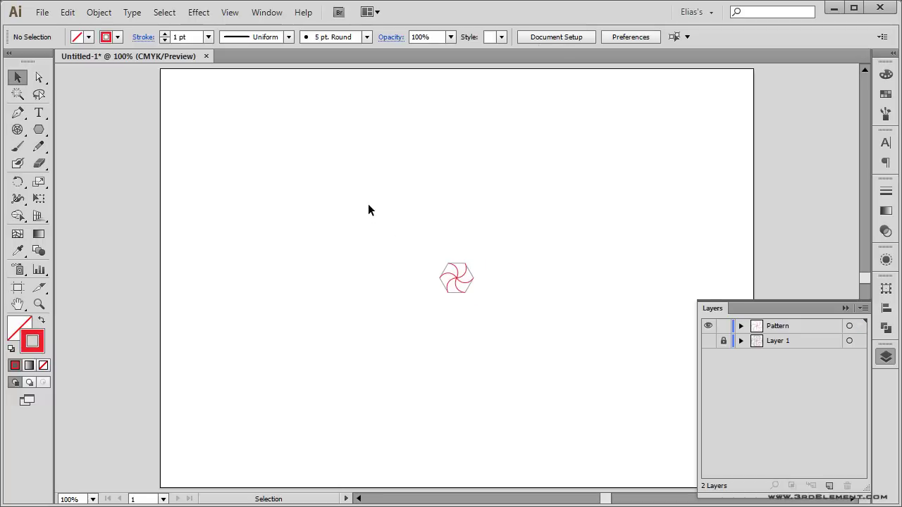
left_click_drag(368, 210, 501, 316)
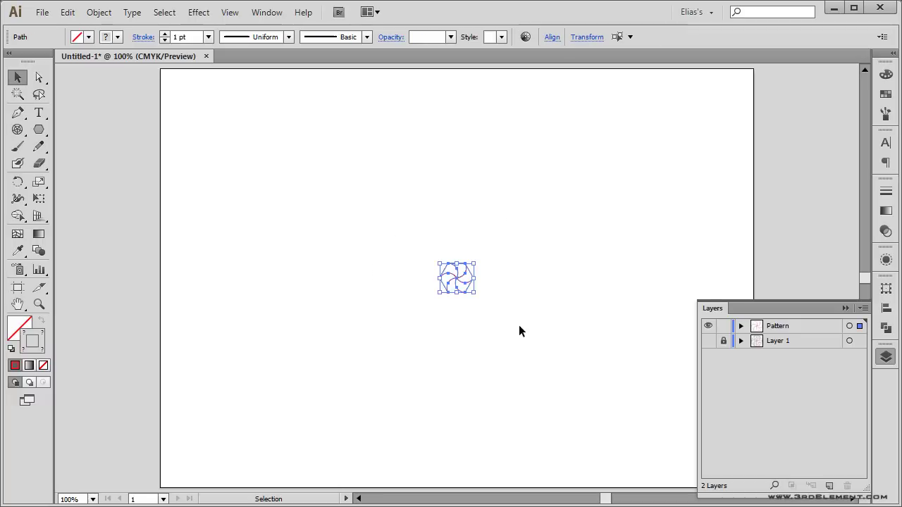
Step: Make a new pattern from the swirl hexagon and zoom into its preview
left_click(99, 13)
mouse_move(119, 315)
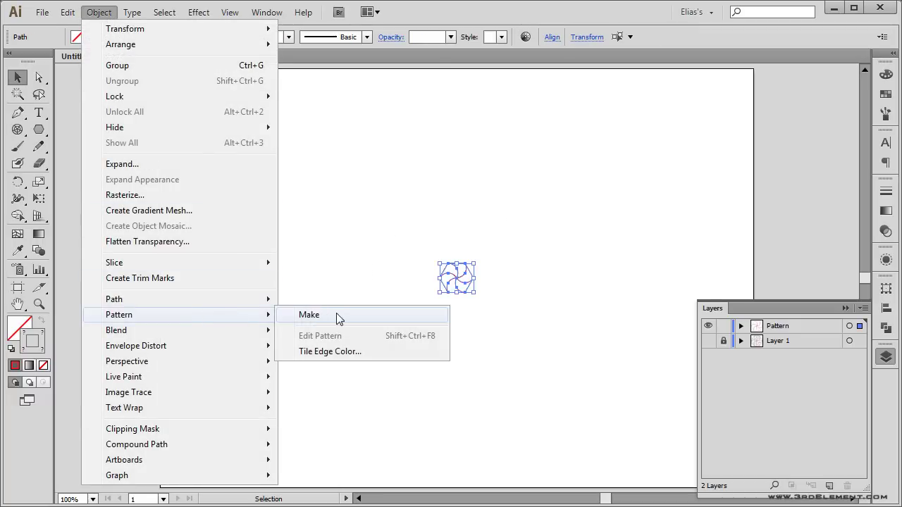
left_click(337, 315)
left_click(38, 303)
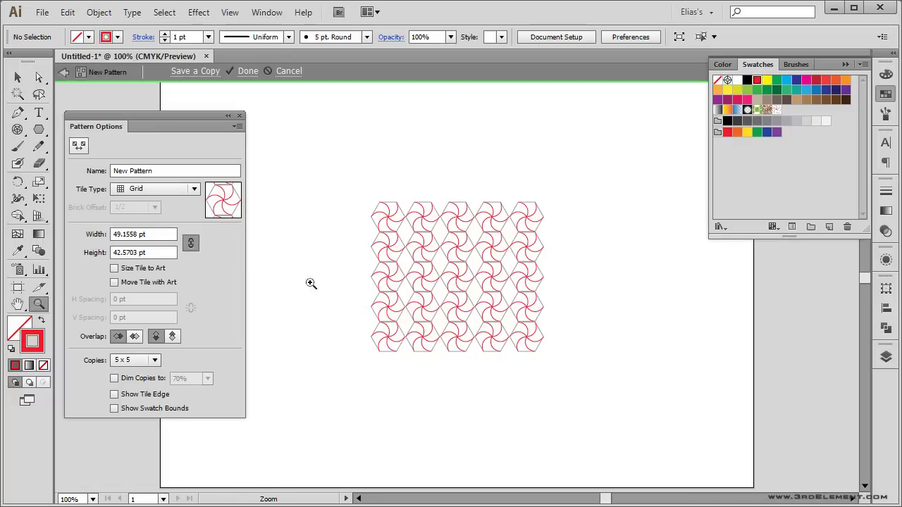
left_click(445, 262)
left_click(469, 348)
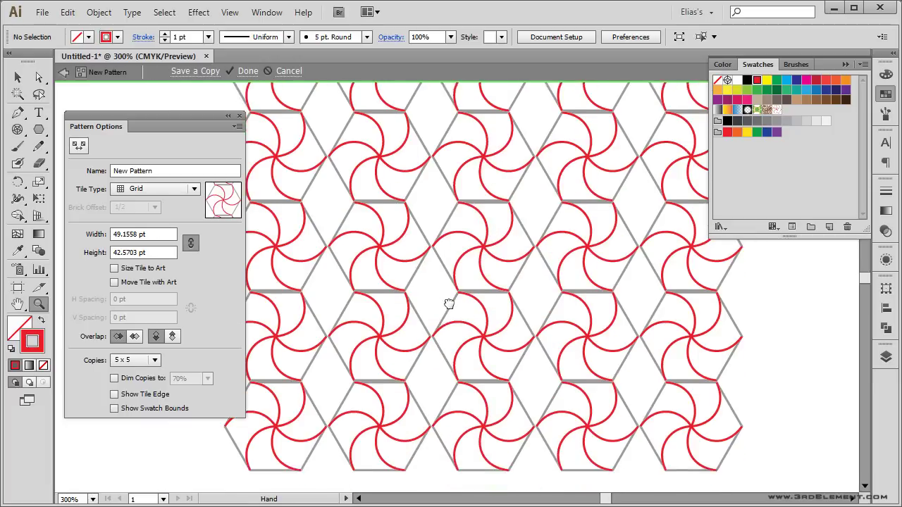
mouse_move(449, 303)
left_mouse_down()
mouse_move(458, 328)
mouse_move(433, 325)
left_mouse_up()
Step: Name the pattern 'Geometric Pattern 1' in Pattern Options
left_click(17, 77)
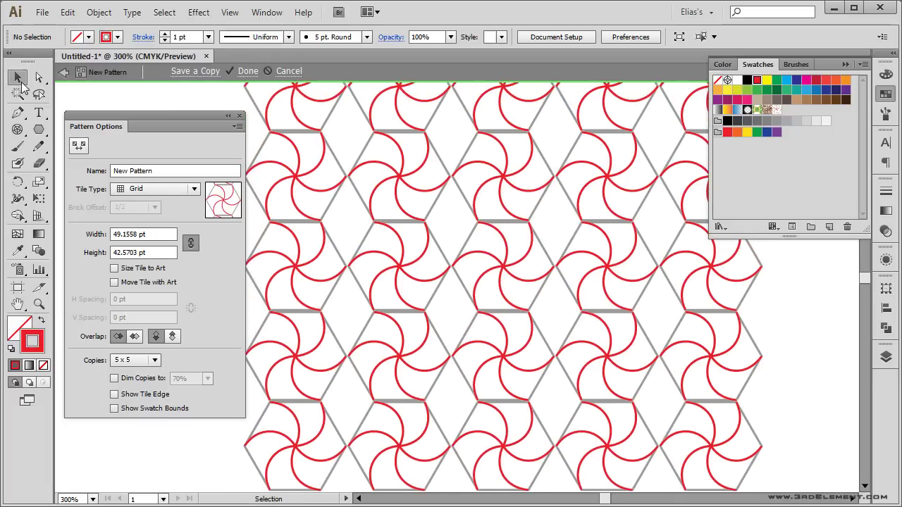
triple_click(167, 170)
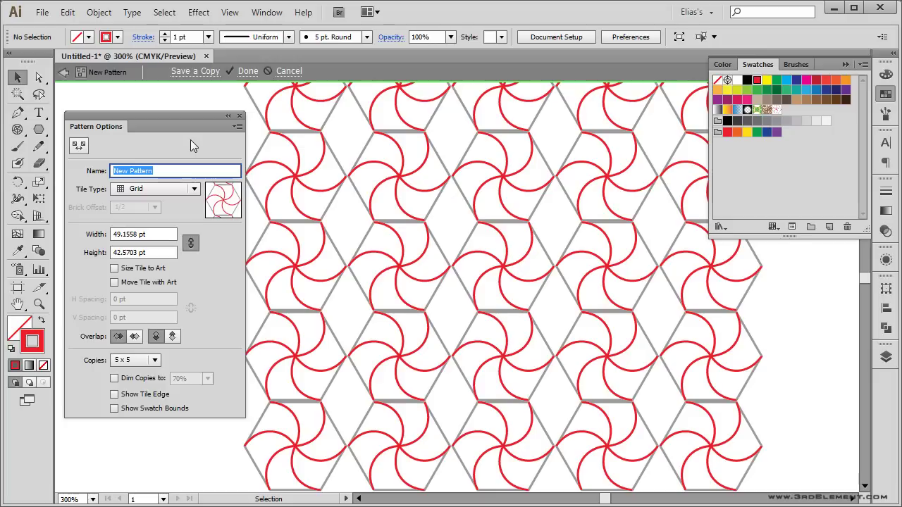
type("Geometric")
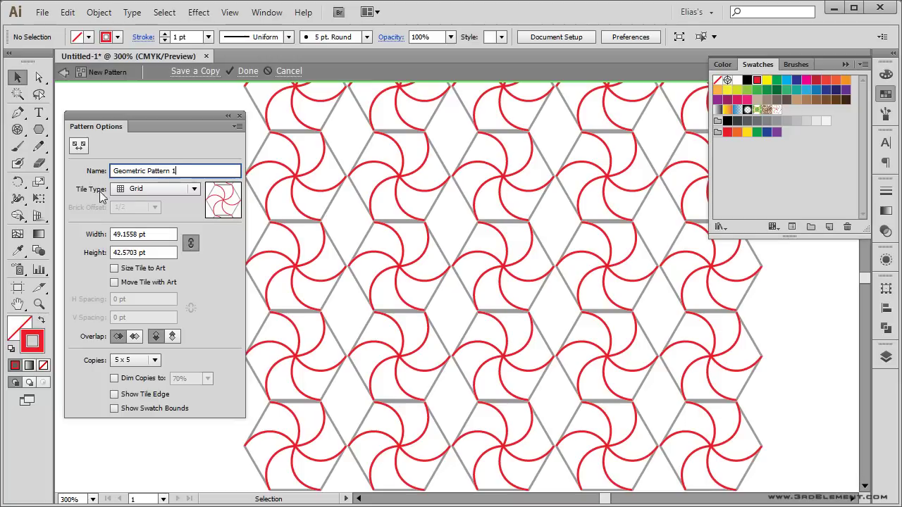
Step: Try Brick by Row and Brick by Column tiling, then settle on Hex by Row
left_click(143, 190)
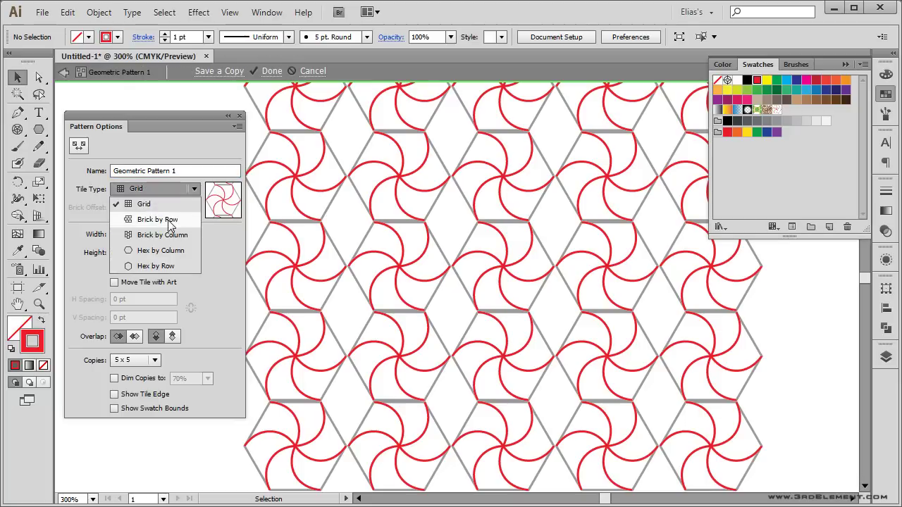
left_click(169, 220)
left_click(162, 189)
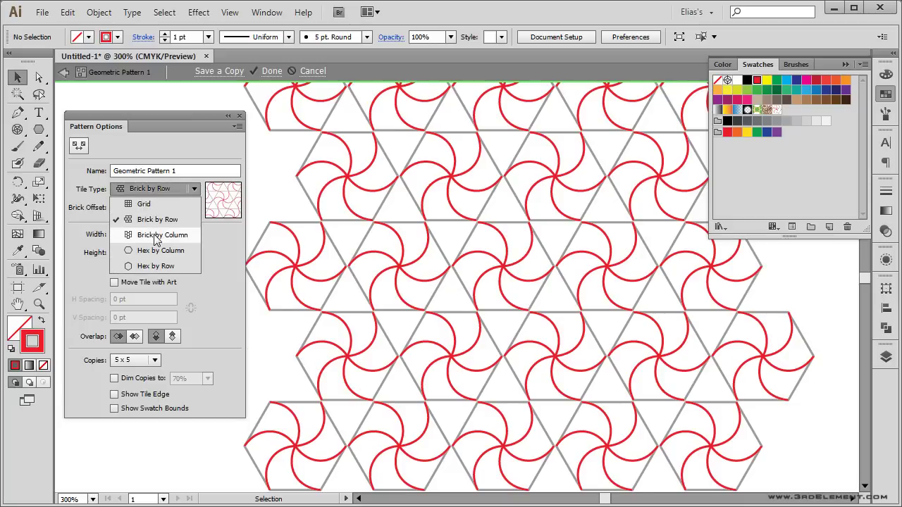
left_click(157, 240)
left_click(155, 189)
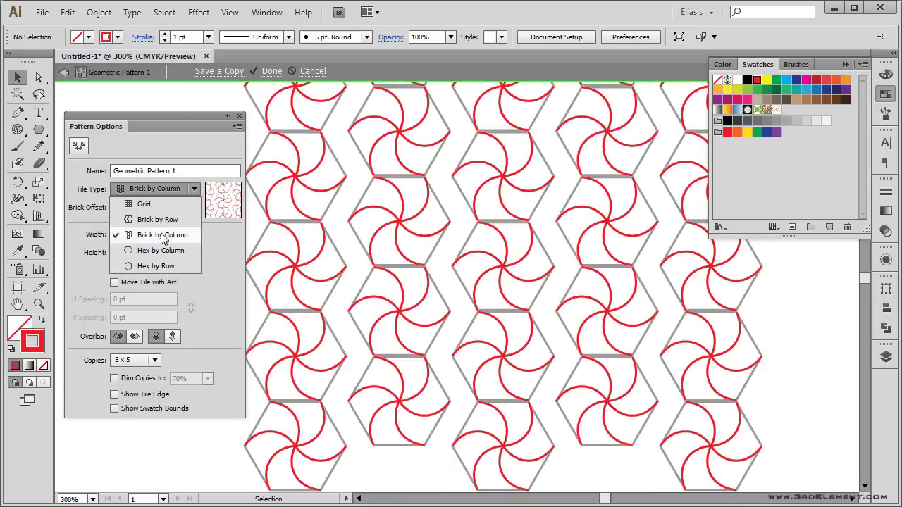
left_click(182, 267)
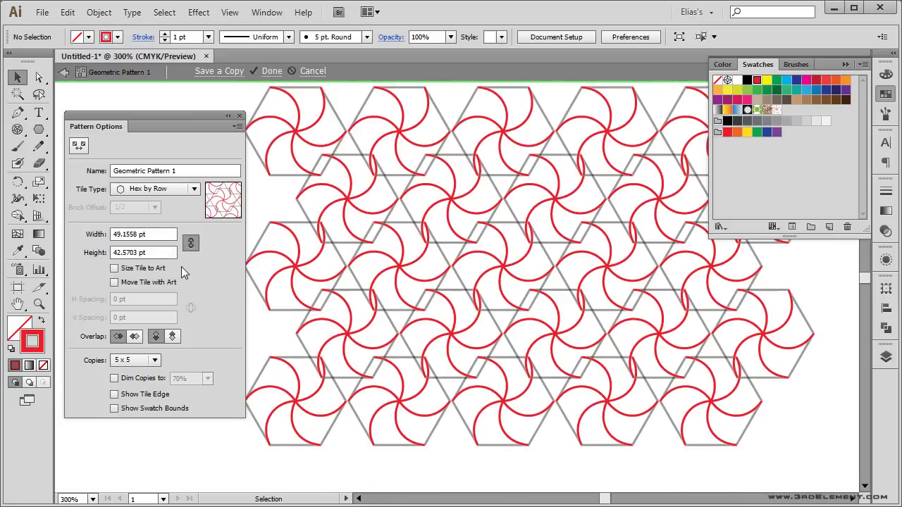
Step: Enable Size Tile to Art, set H spacing -1 pt and V spacing 8 pt, keep 5 x 5 copies
left_click(122, 271)
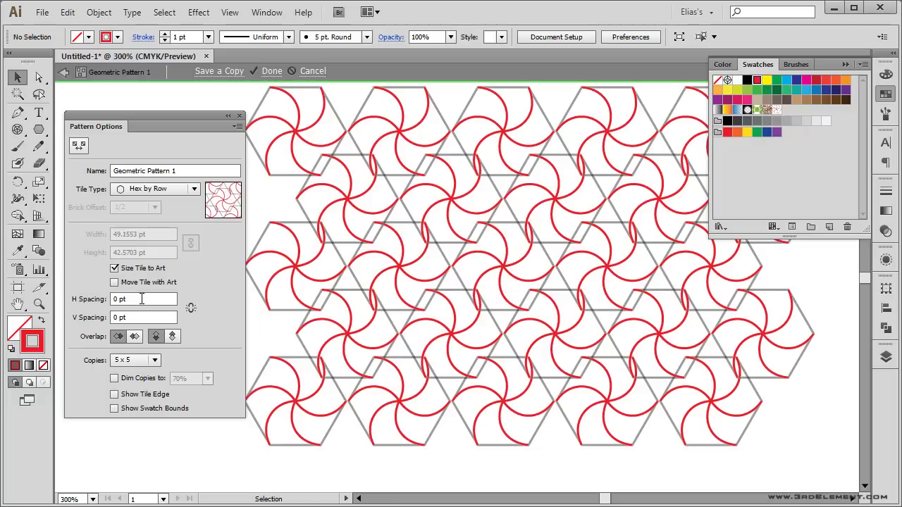
left_click(142, 299)
key("Up")
key("Up")
key("Up")
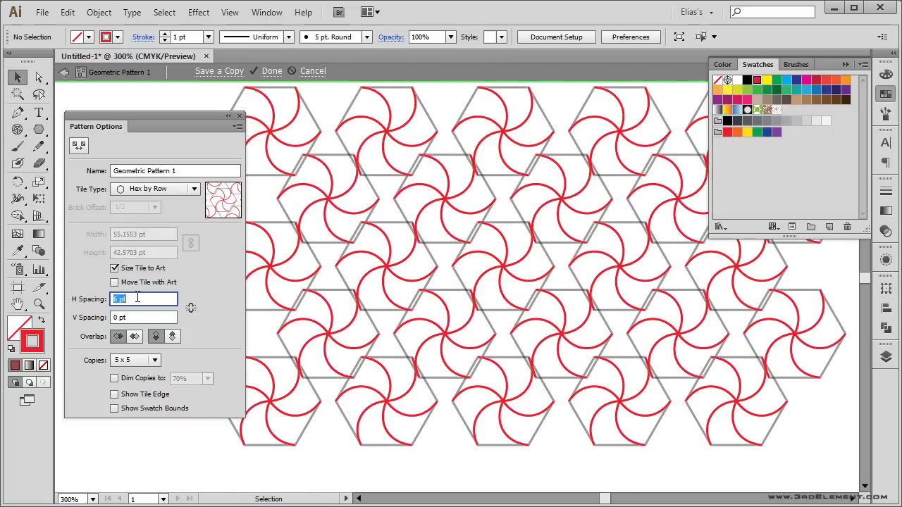
key("Down")
key("Down")
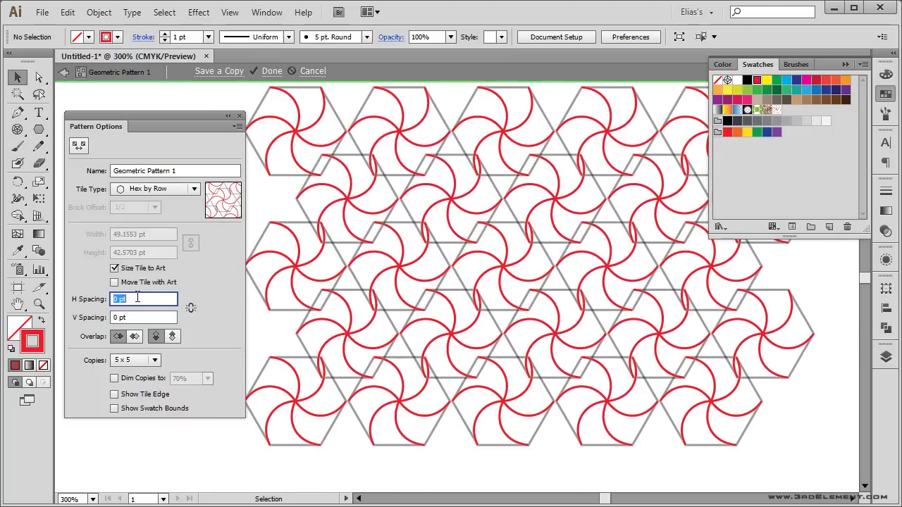
key("Down")
key("Down")
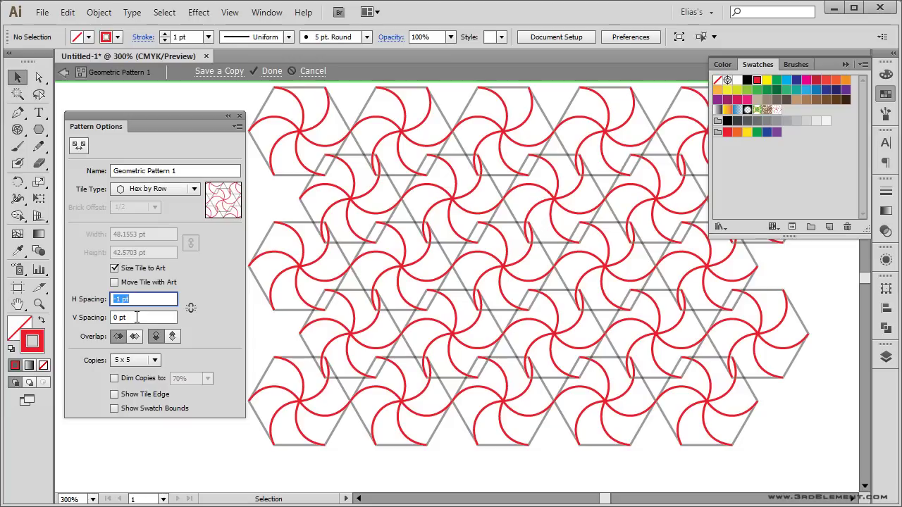
key("Tab")
key("Up")
key("Up")
key("Up")
key("Up")
key("Up")
key("Up")
key("Up")
key("Up")
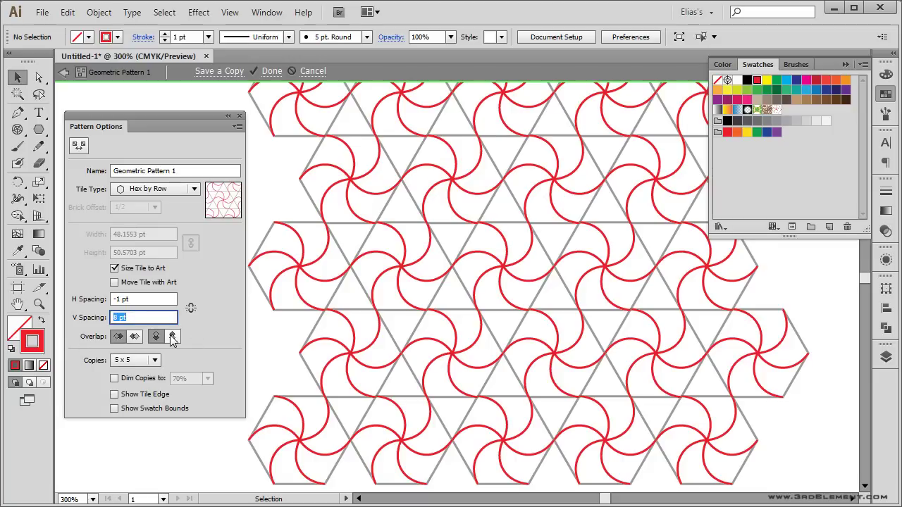
left_click(156, 360)
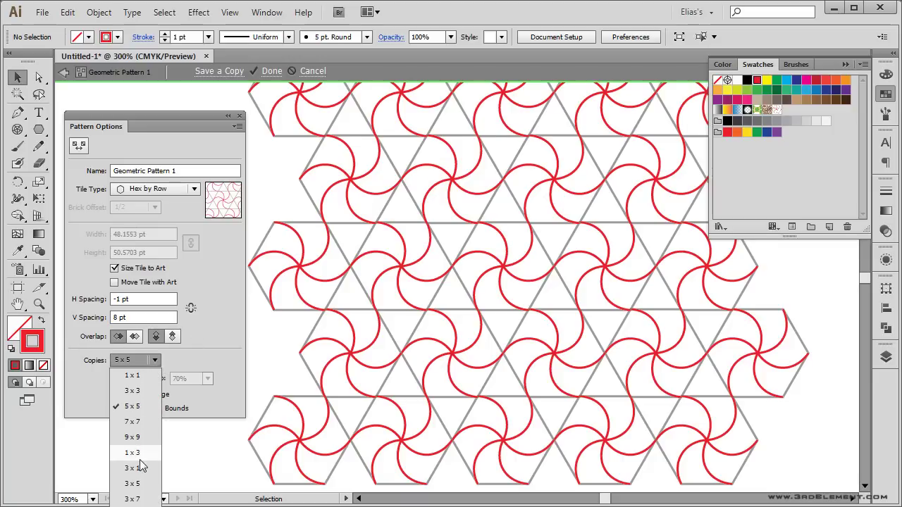
left_click(208, 341)
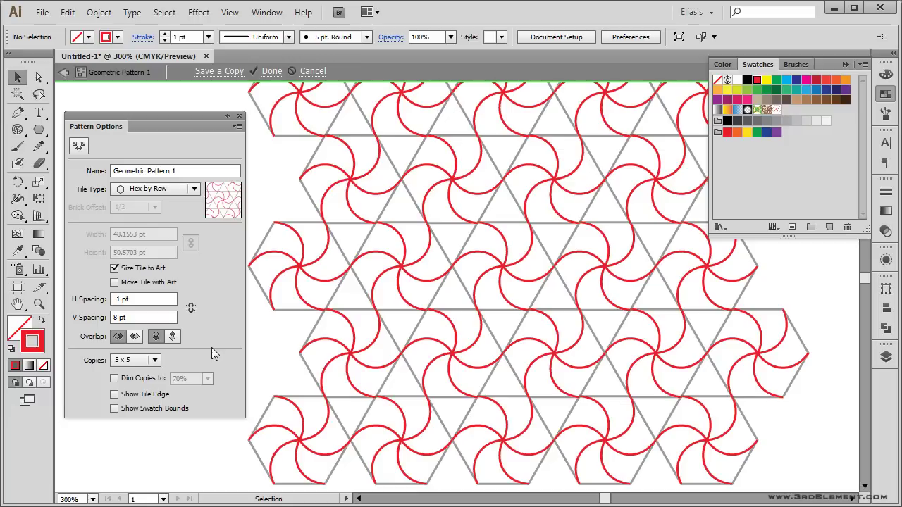
Step: Exit pattern editing and fit the whole artboard in view
left_click(269, 73)
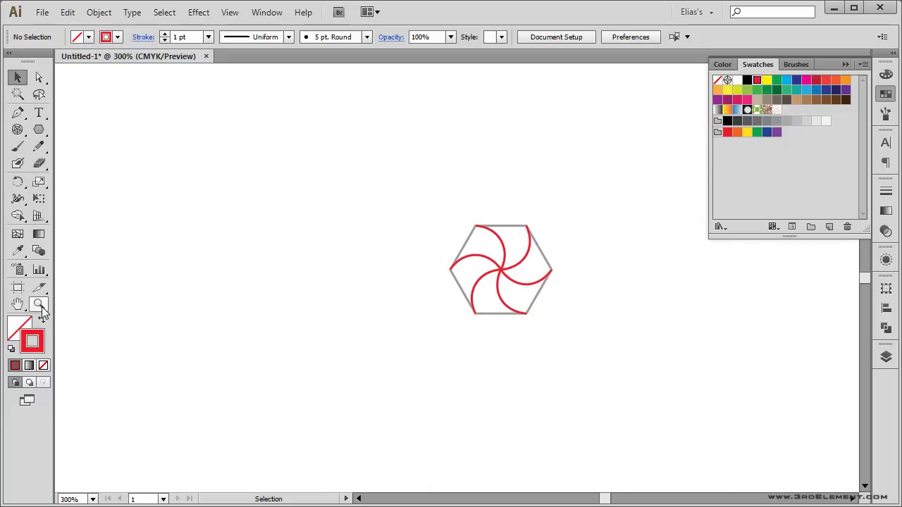
double_click(39, 304)
left_click(18, 77)
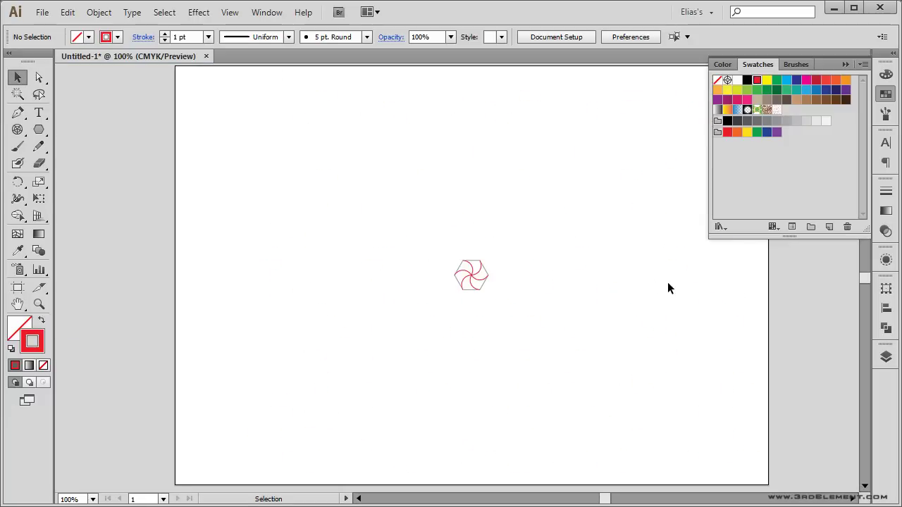
Step: Lock and hide the Pattern layer and add a new empty layer
left_click(885, 357)
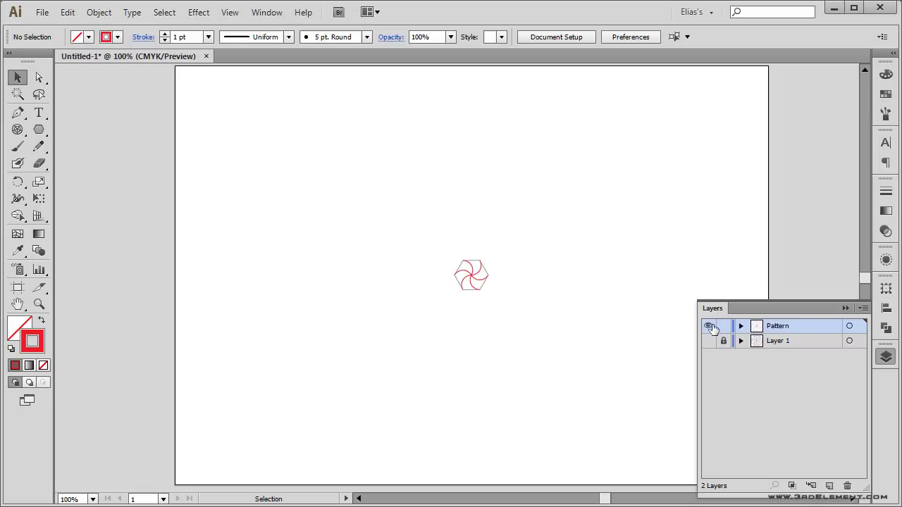
left_click(723, 326)
left_click(708, 326)
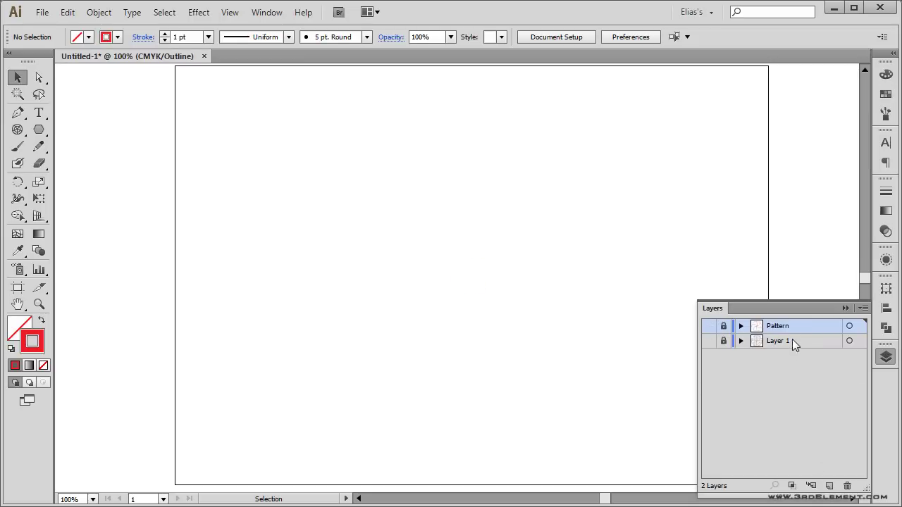
left_click(829, 485)
left_click(846, 308)
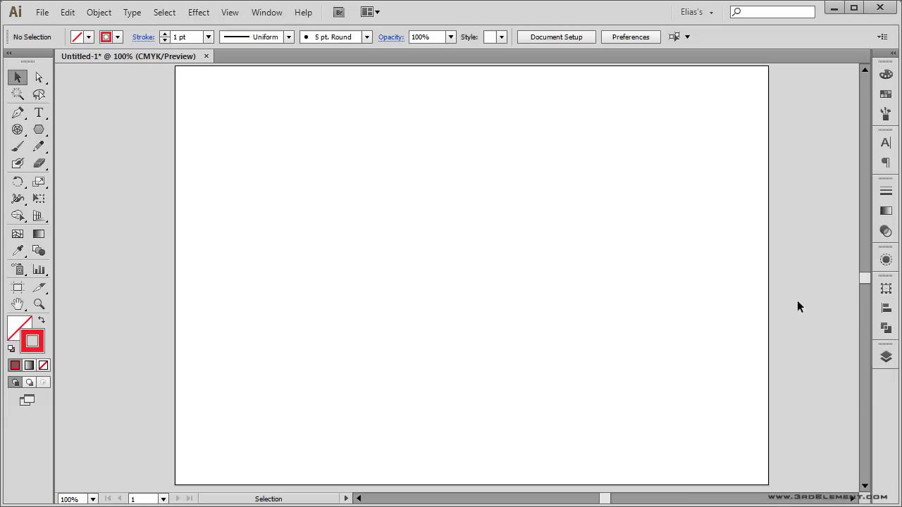
key("space")
left_click_drag(268, 183, 269, 182)
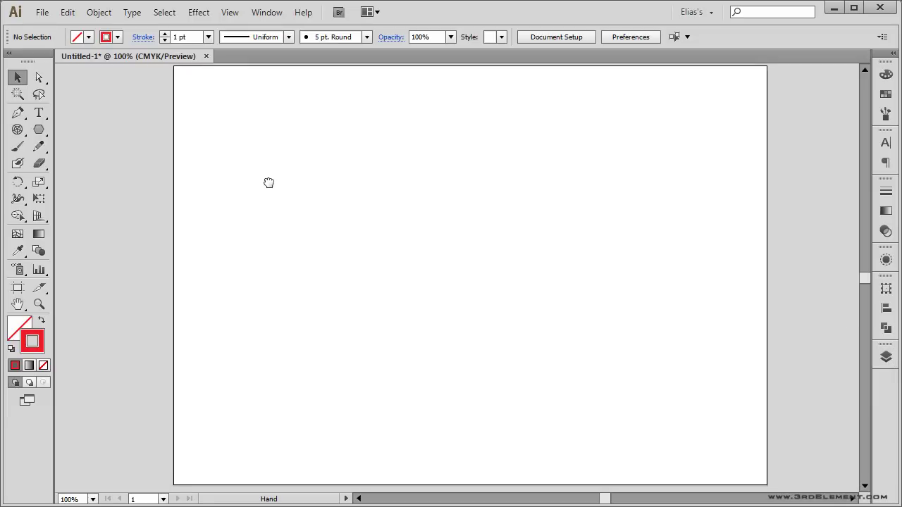
Step: Draw a rectangle covering the whole artboard
left_click(39, 128)
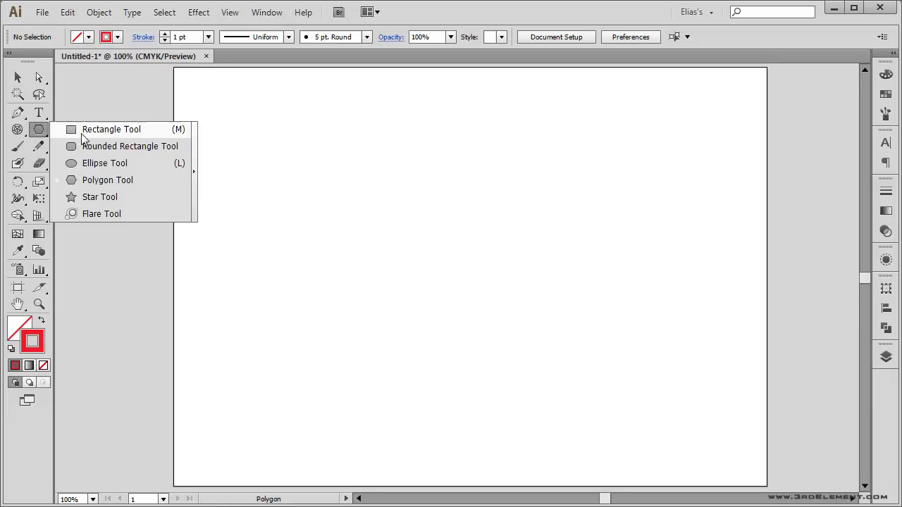
left_click(82, 133)
mouse_move(174, 68)
left_mouse_down()
mouse_move(485, 249)
mouse_move(766, 486)
left_mouse_up()
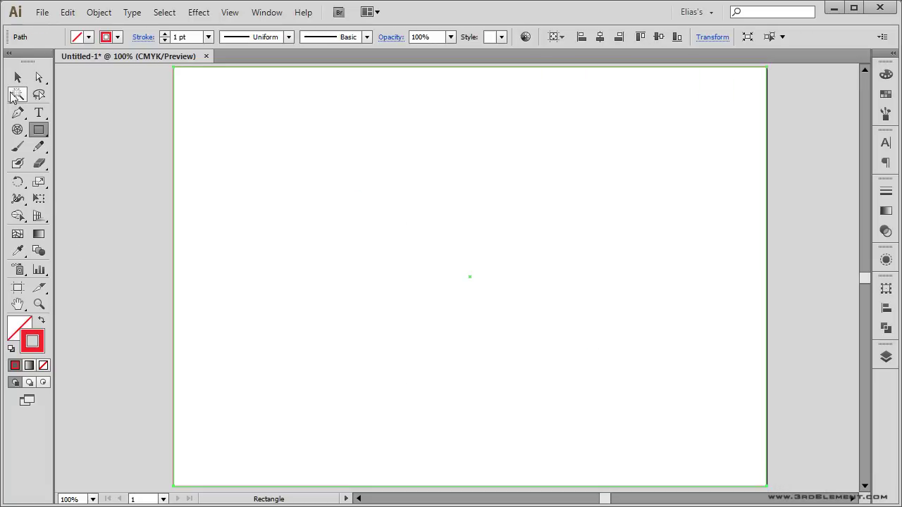
left_click(18, 77)
Step: Fill the rectangle with the Geometric Pattern 1 swatch and no stroke
left_click(43, 321)
left_click(19, 328)
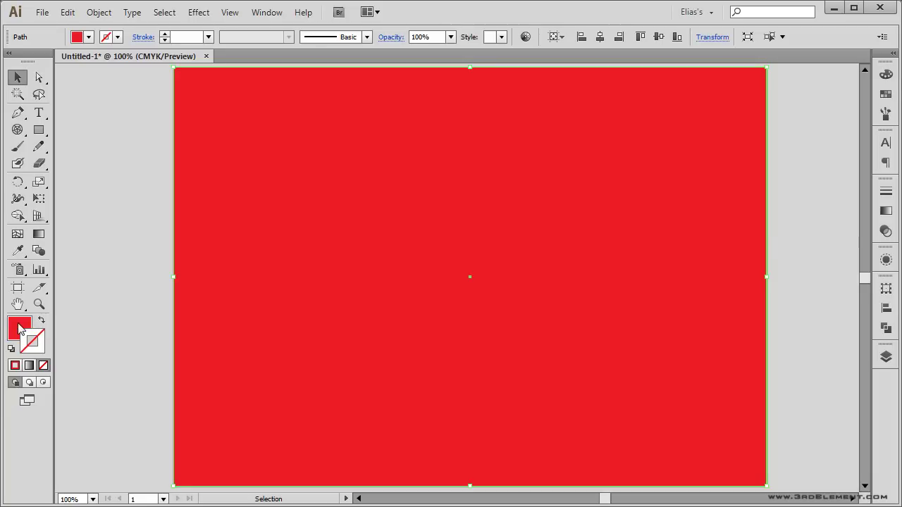
left_click(761, 66)
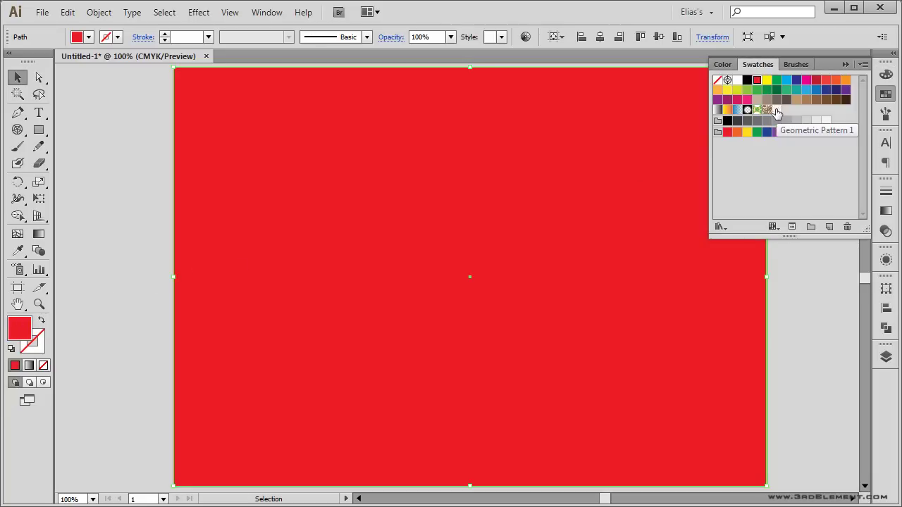
left_click(775, 110)
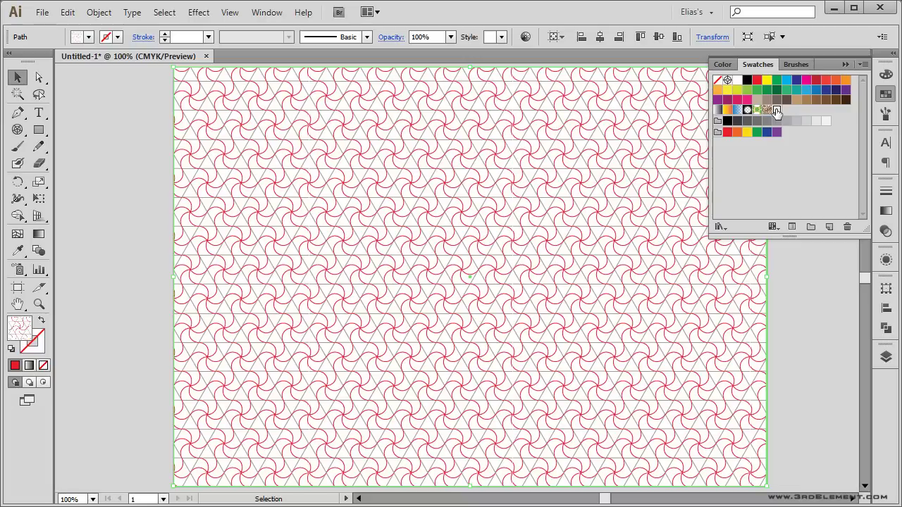
left_click(842, 61)
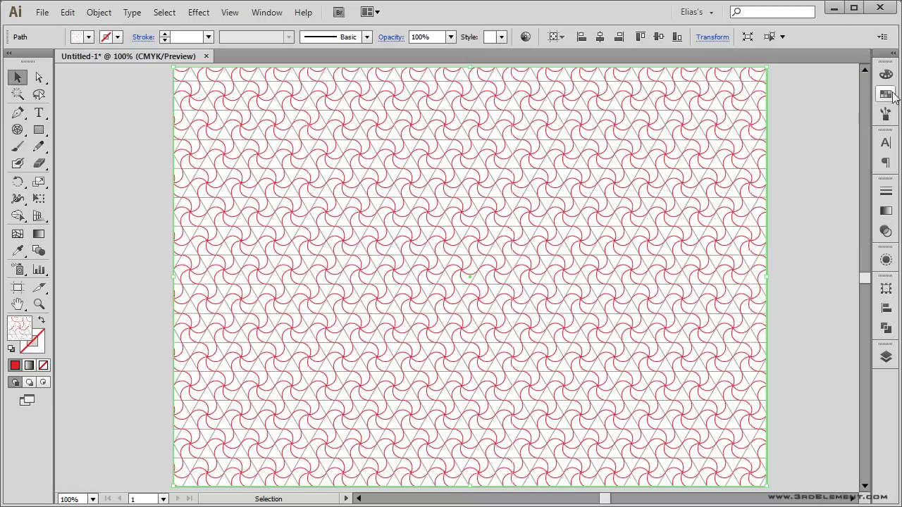
left_click(885, 98)
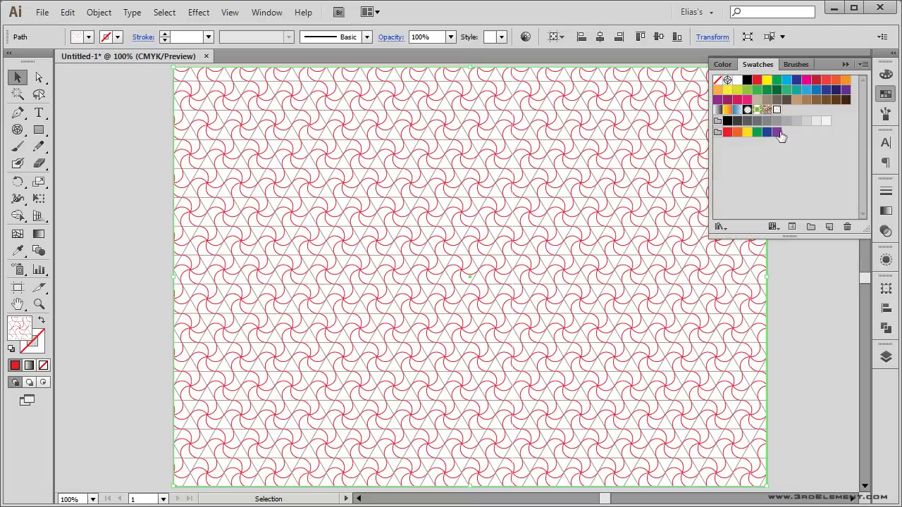
Step: Reopen Geometric Pattern 1 for editing and zoom in on its tiles
double_click(775, 111)
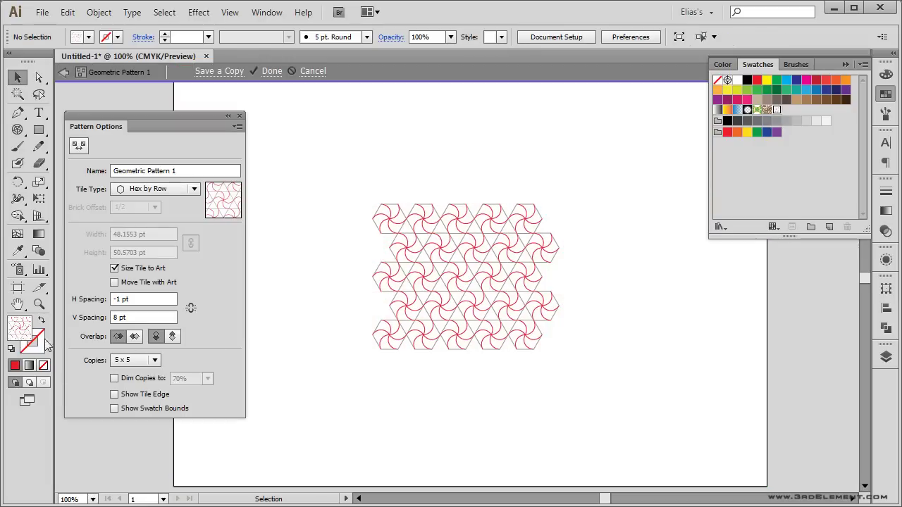
left_click(39, 304)
left_click(470, 277)
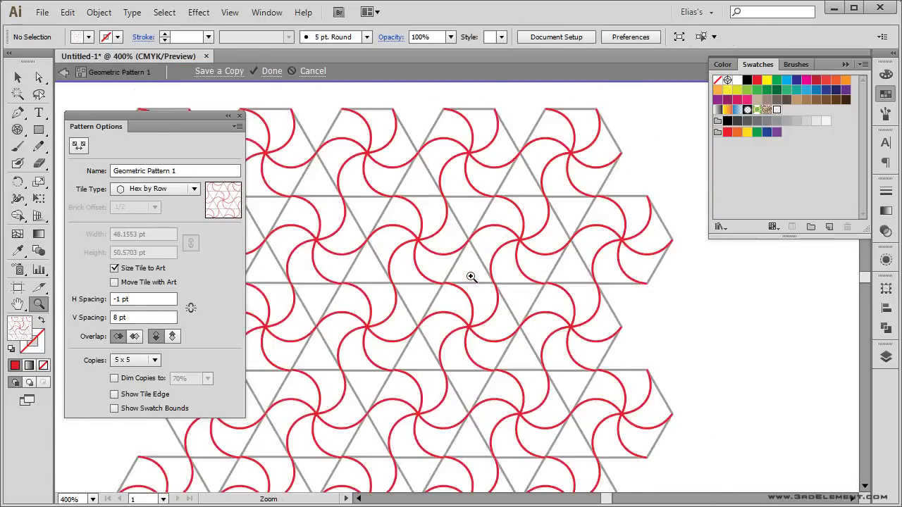
left_click(471, 277)
left_click_drag(407, 332, 485, 270)
left_click(18, 78)
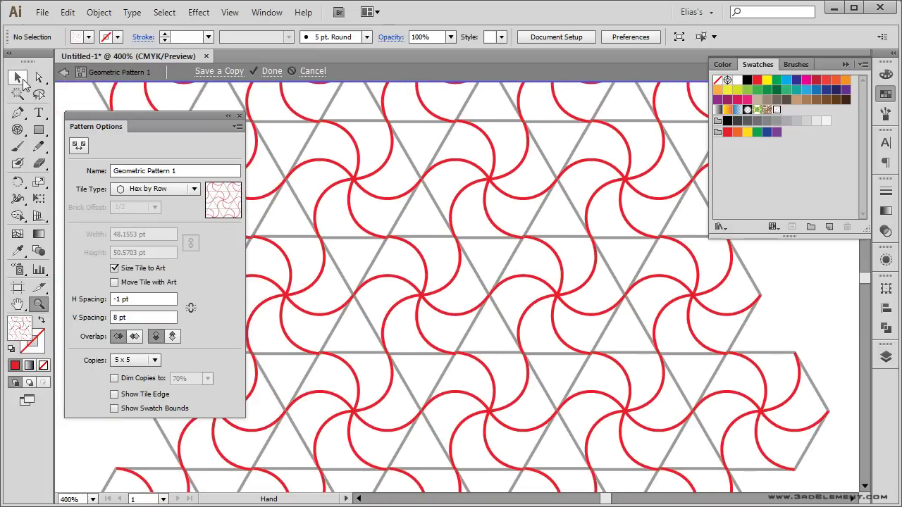
Step: Thin the gray hexagon outline to a 0.5 pt stroke
left_click(432, 240)
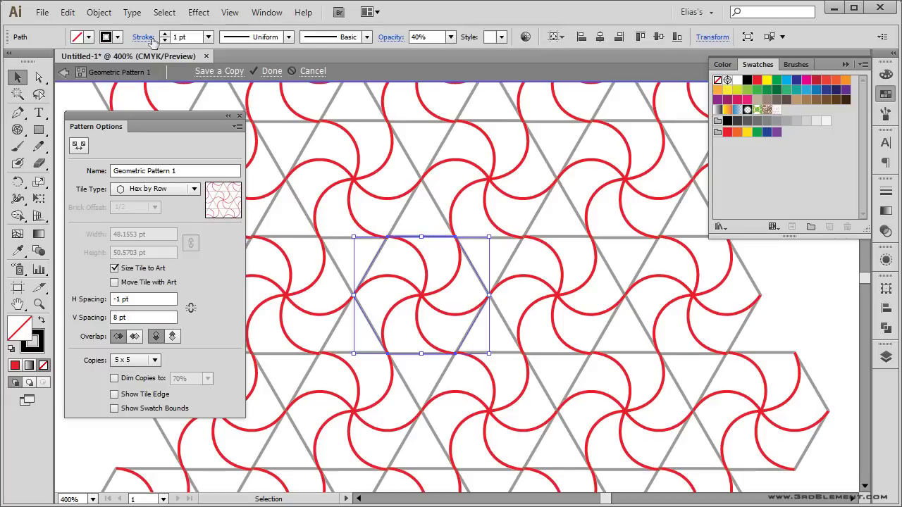
left_click(208, 38)
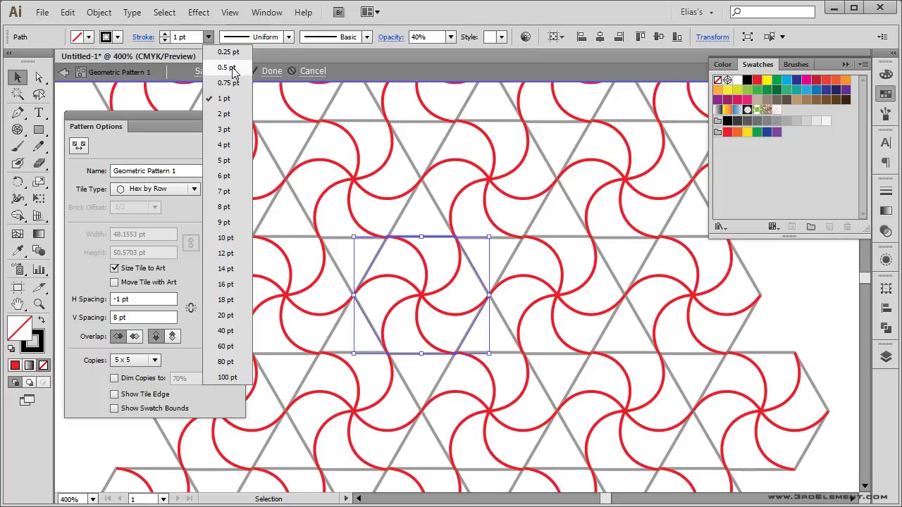
left_click(226, 67)
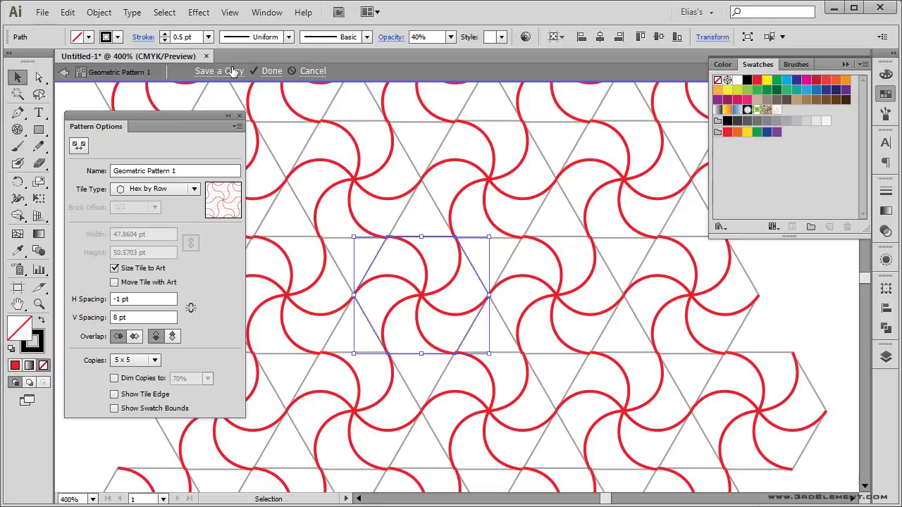
Step: Exit pattern editing, fit the artboard in view and collapse the Swatches panel
left_click(273, 72)
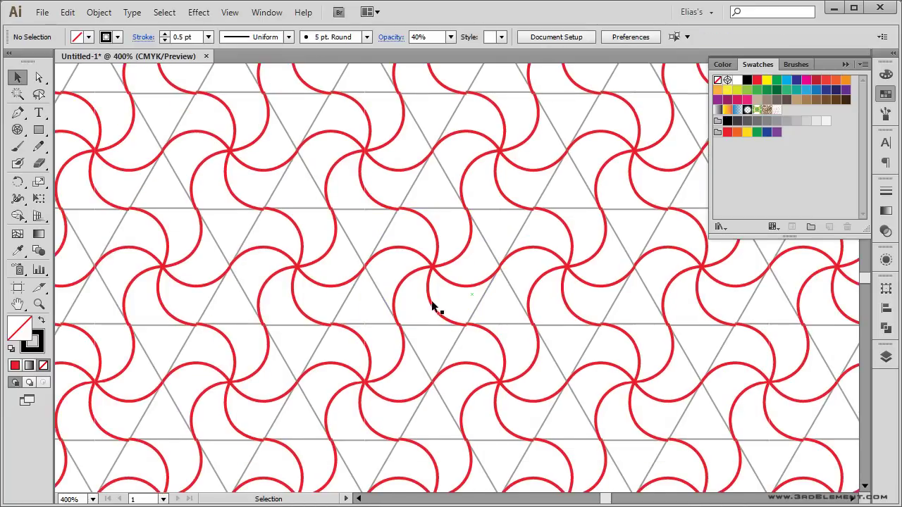
double_click(40, 305)
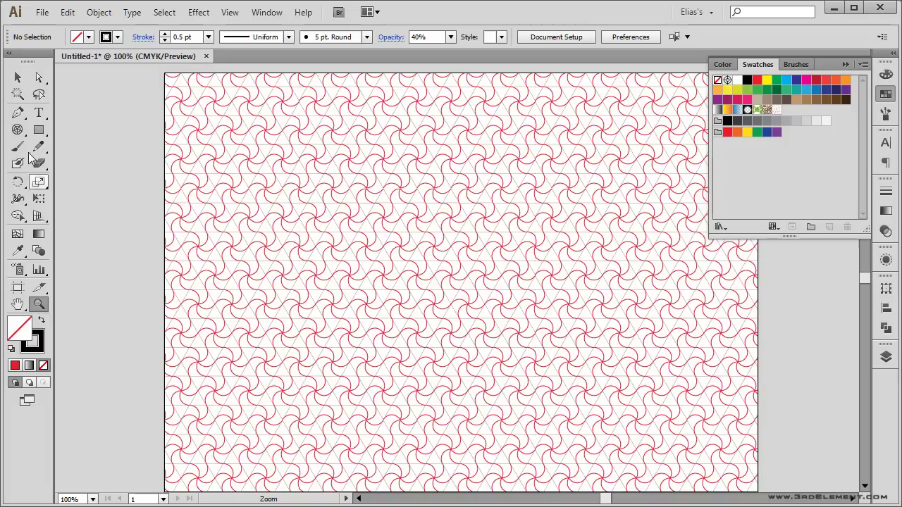
left_click(18, 77)
left_click(846, 64)
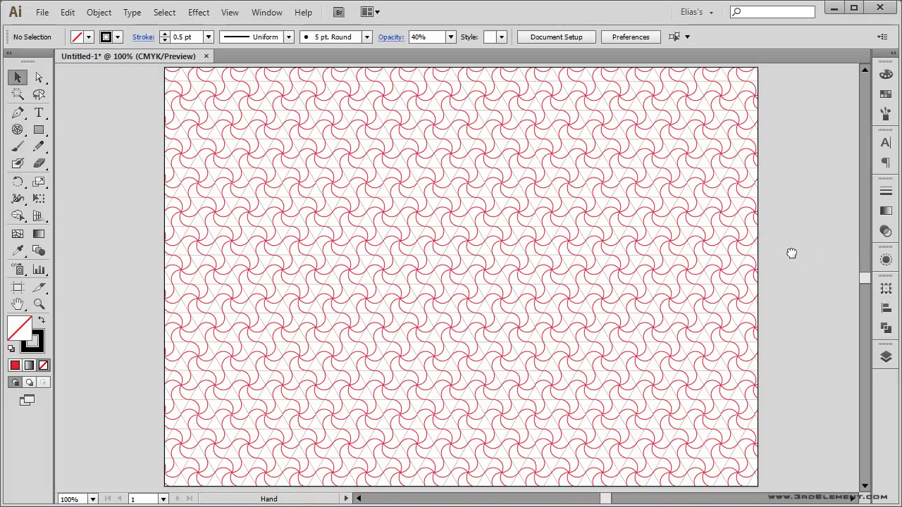
left_click_drag(791, 258, 792, 255)
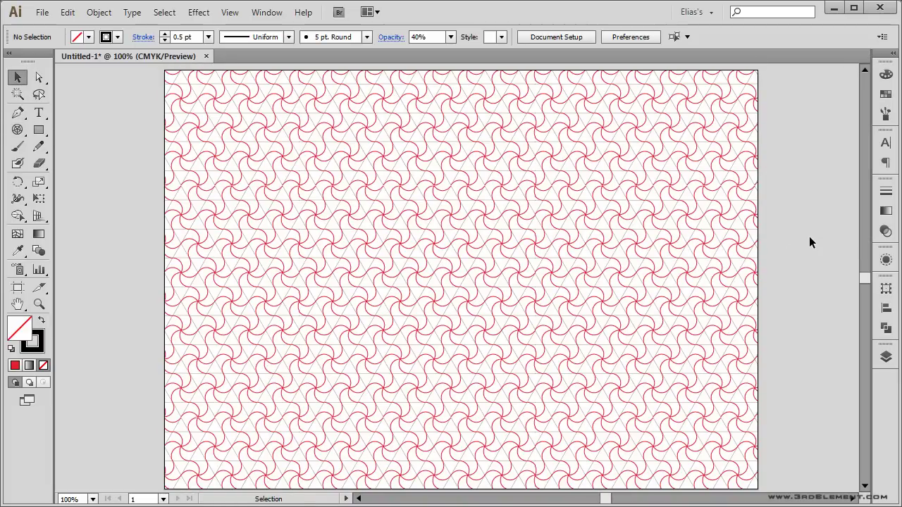